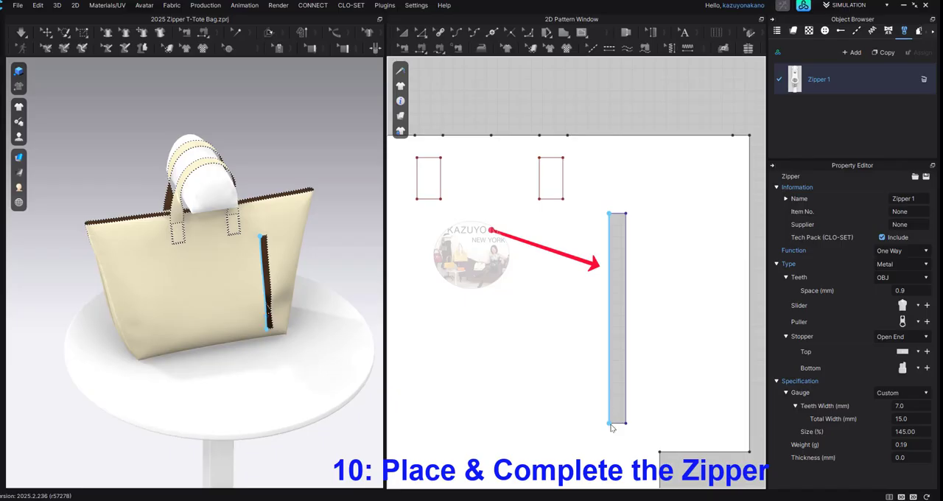
# Step: Complete Zipper 1 by placing its two sides along the long edges of the vertical slot in the bag panel
pyautogui.doubleClick(609, 425)
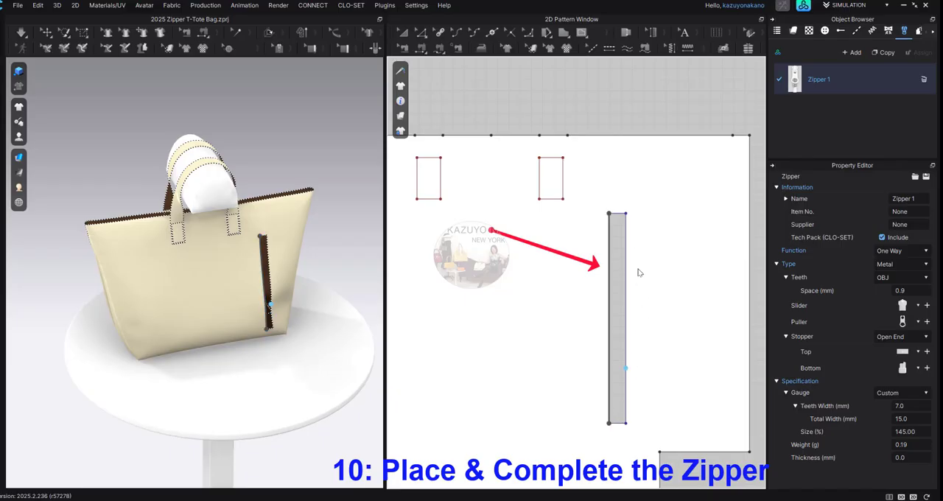
pyautogui.click(631, 217)
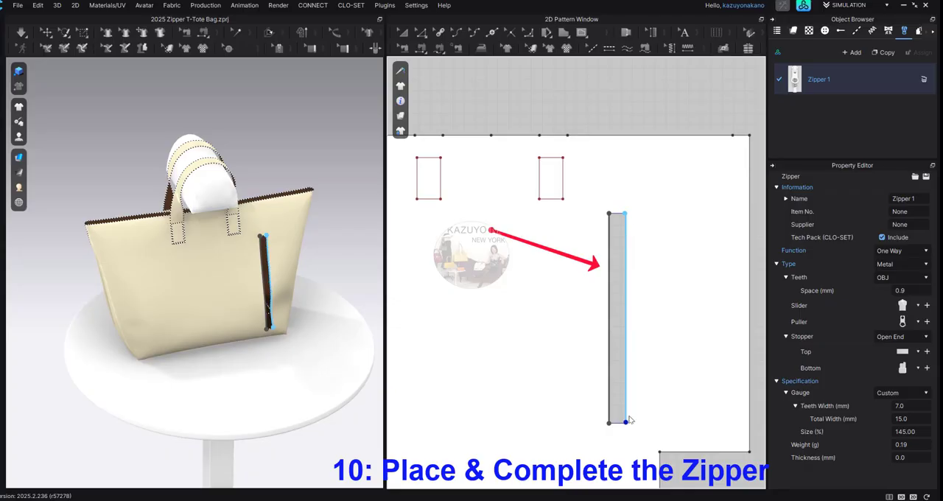
pyautogui.doubleClick(627, 424)
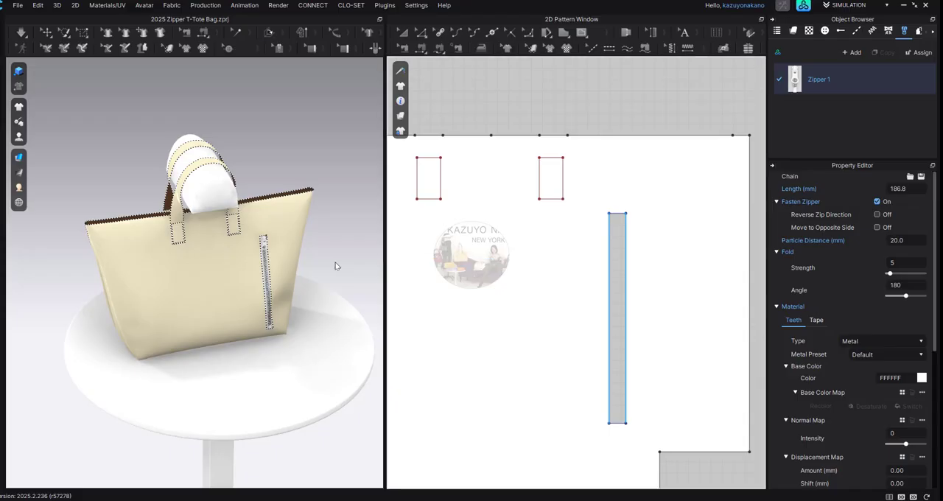
pyautogui.scroll(5, 337, 247)
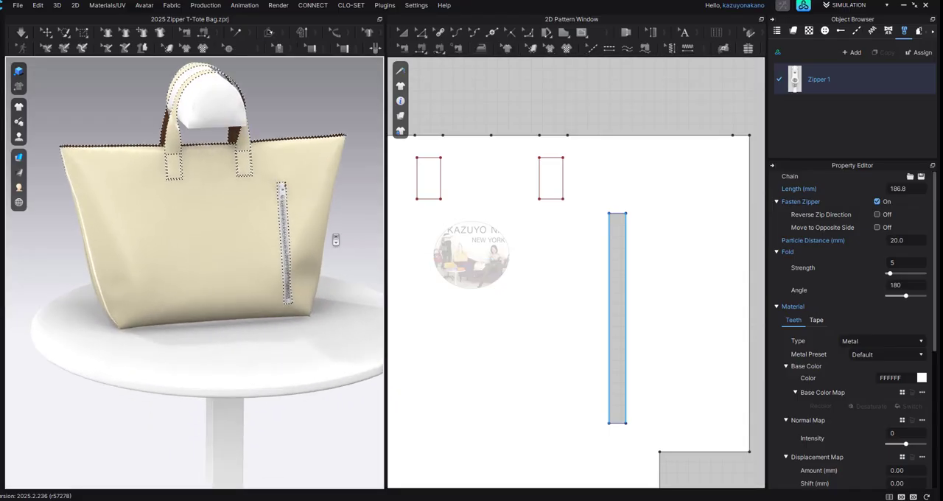
pyautogui.scroll(2, 337, 238)
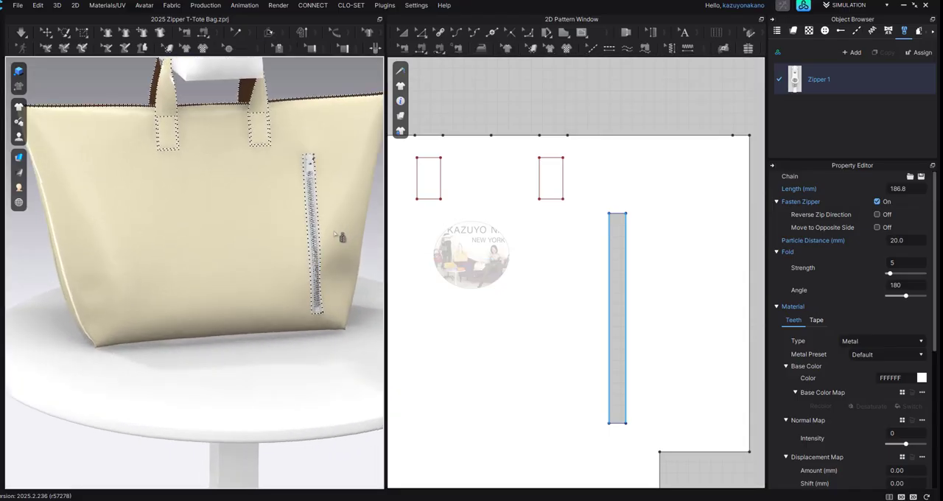
pyautogui.click(46, 33)
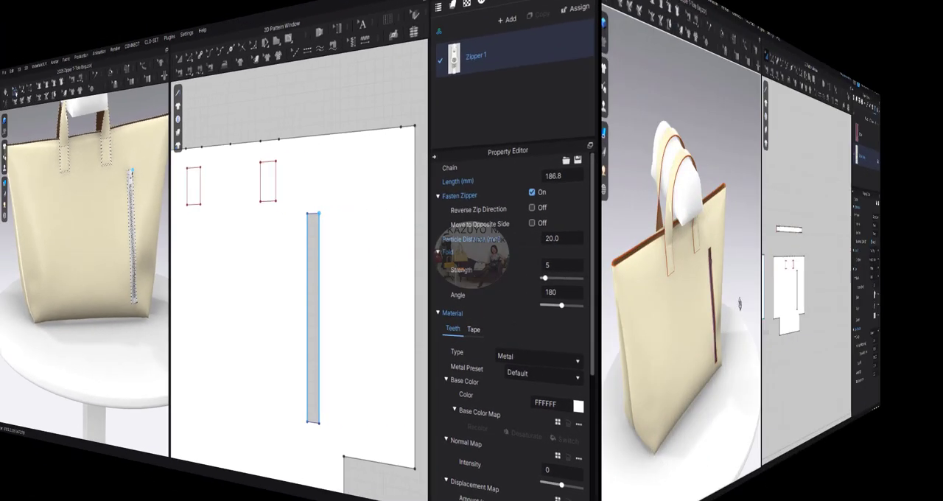
pyautogui.scroll(-2, 594, 296)
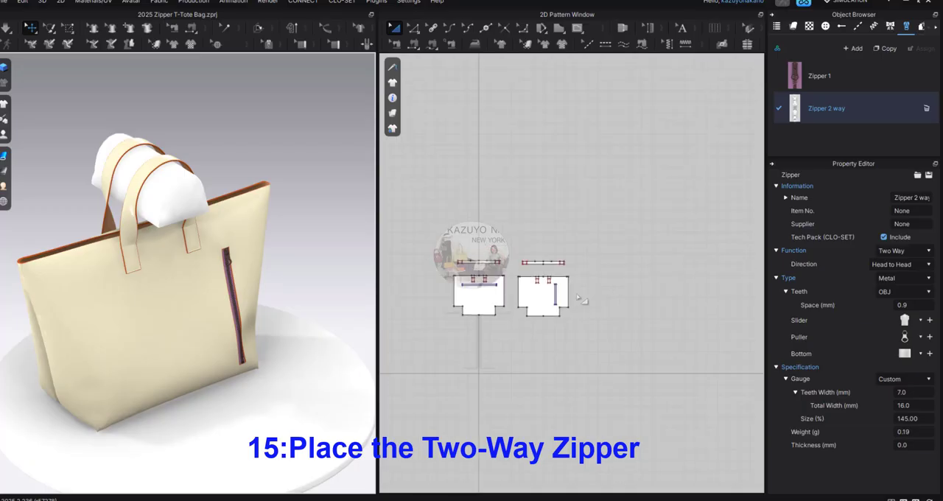
# Step: Place the first side of Zipper 2 way along the top edge of the vertical-slot panel, from just inside its left corner to the right
pyautogui.click(268, 46)
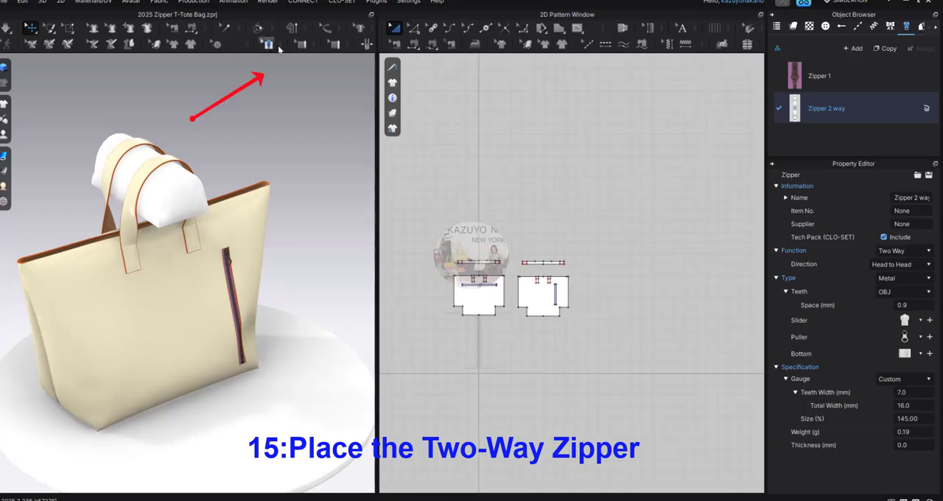
pyautogui.click(268, 45)
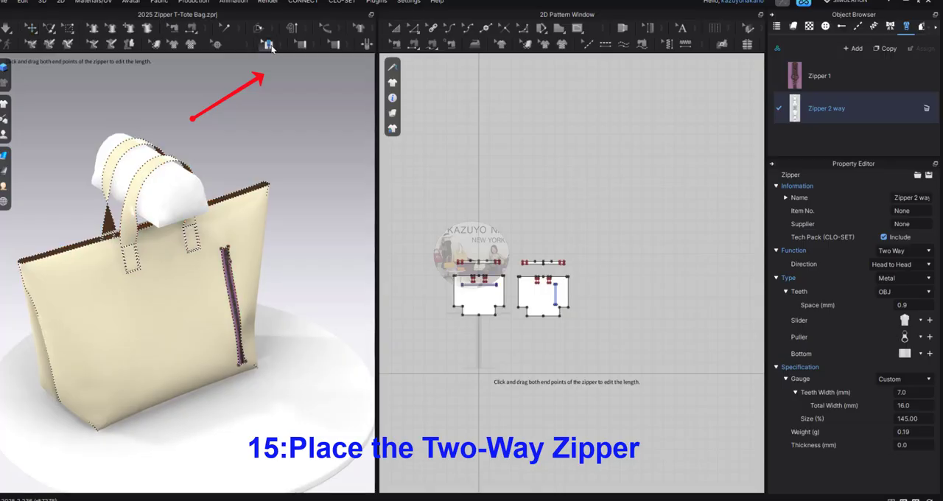
pyautogui.click(268, 45)
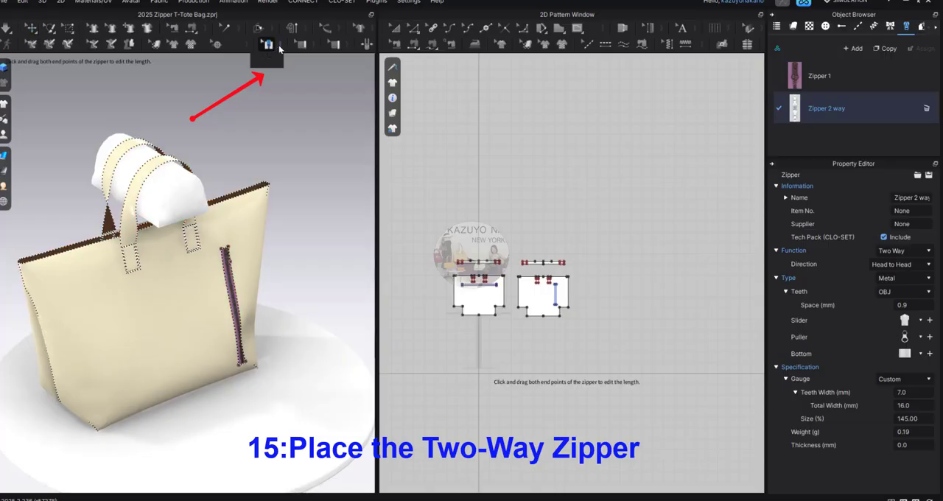
pyautogui.click(267, 63)
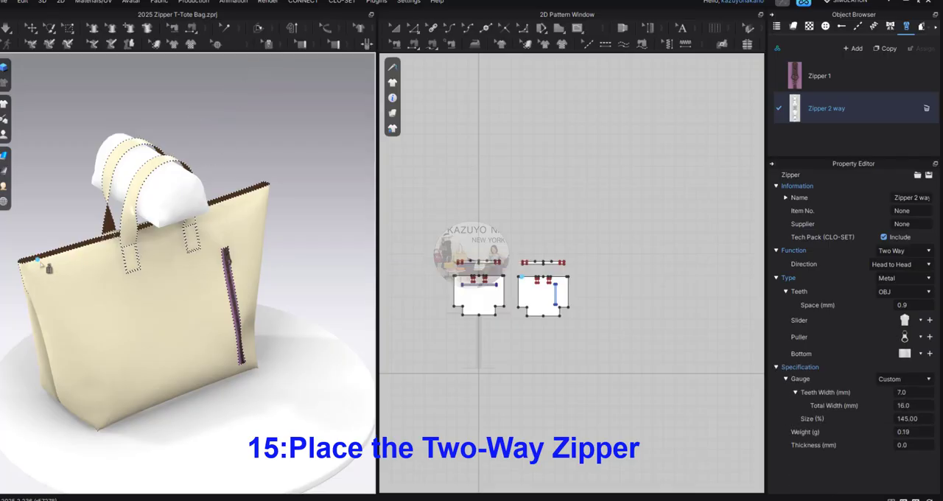
pyautogui.scroll(6, 534, 286)
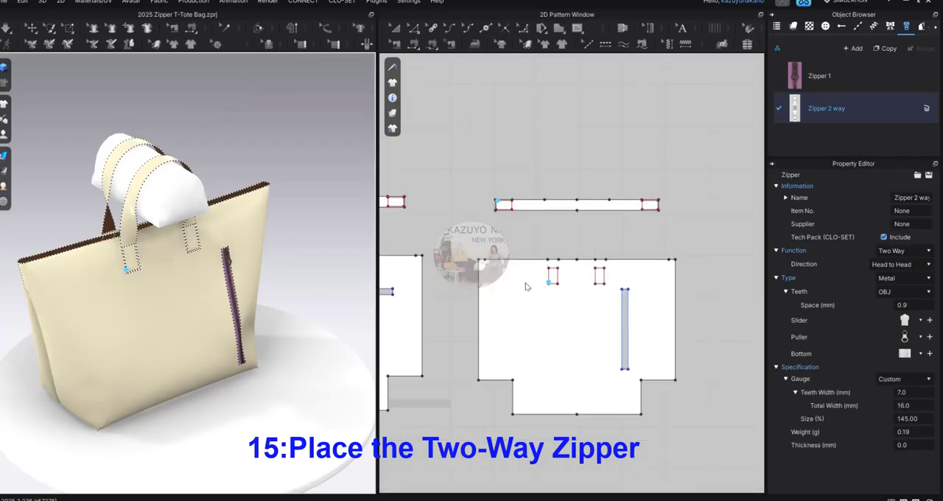
pyautogui.click(484, 259)
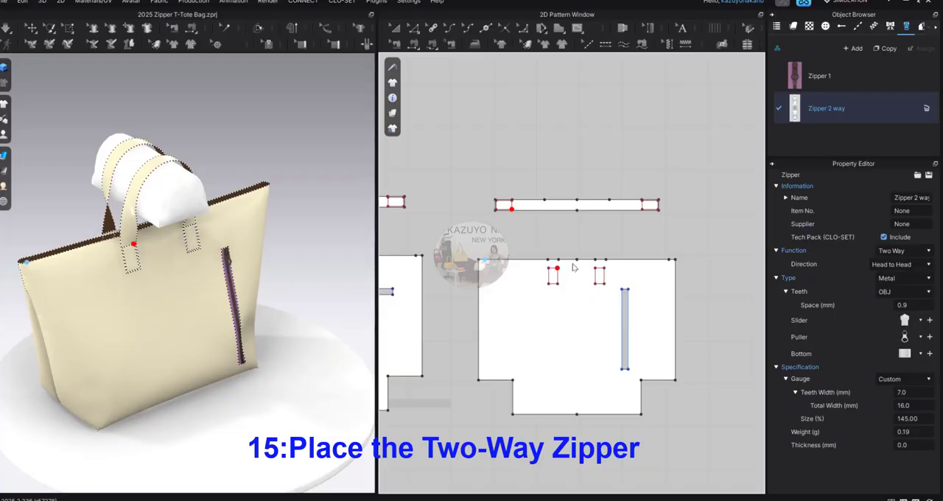
pyautogui.doubleClick(670, 261)
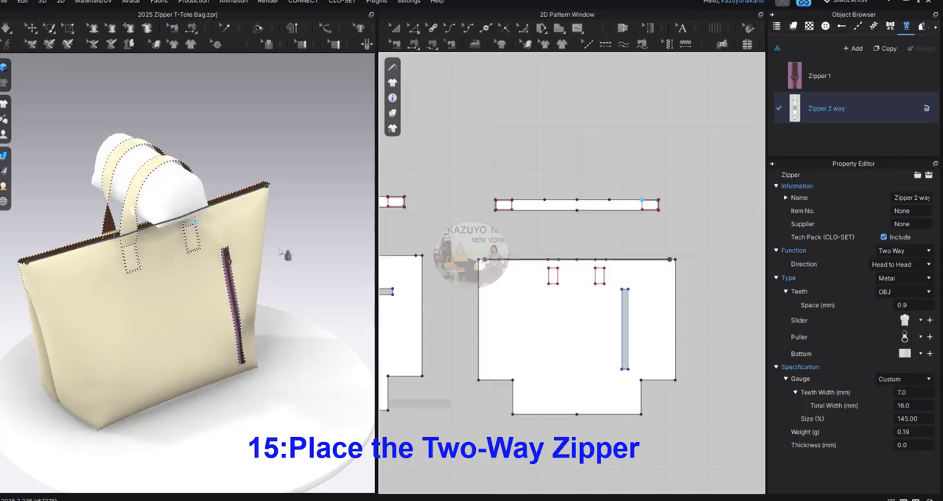
# Step: Place the second side of Zipper 2 way along the horizontal-slot panel's top edge, from just inside its right corner to the left
pyautogui.scroll(-3, 501, 279)
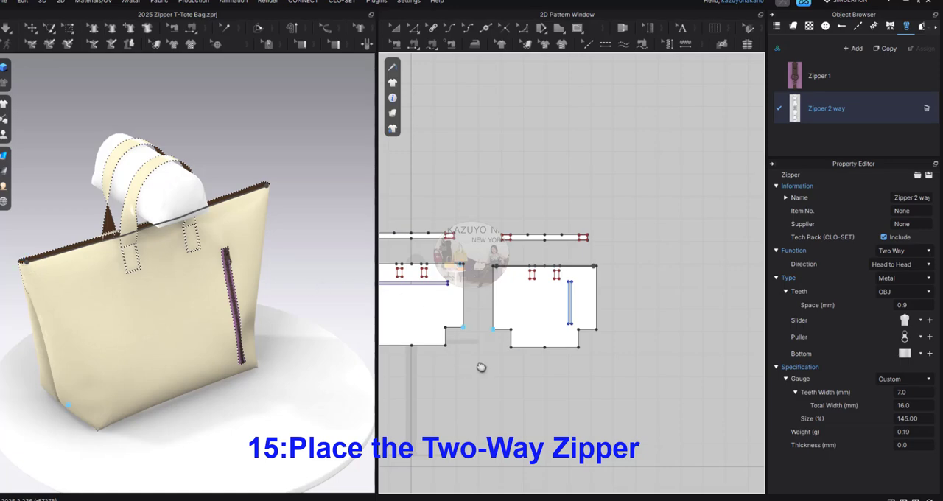
pyautogui.moveTo(480, 368); pyautogui.dragTo(560, 368, button='middle')
pyautogui.scroll(5, 437, 277)
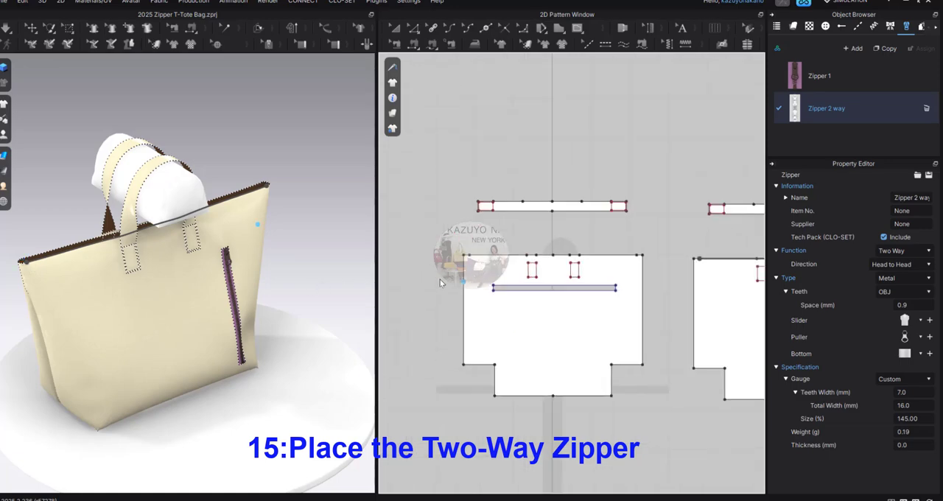
pyautogui.scroll(-1, 590, 269)
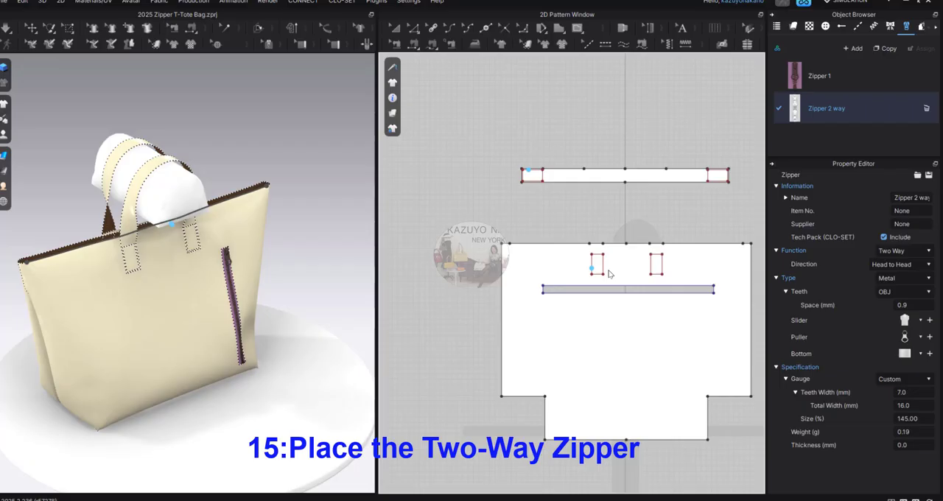
pyautogui.click(743, 245)
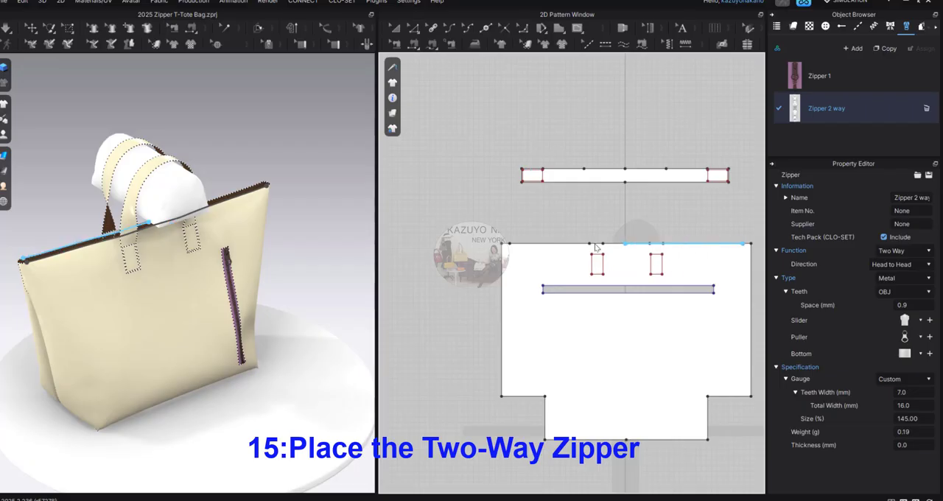
pyautogui.doubleClick(508, 244)
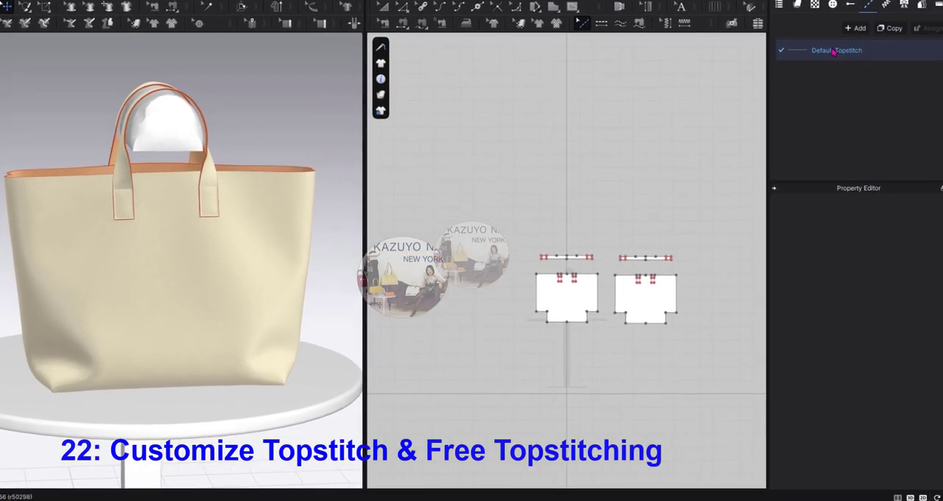
# Step: Set the default topstitch's offset to 2 mm
pyautogui.click(838, 68)
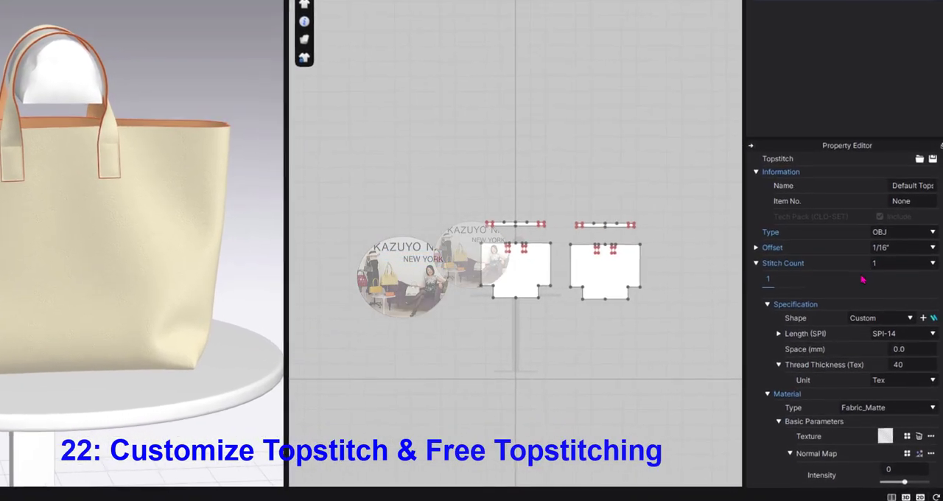
pyautogui.click(741, 228)
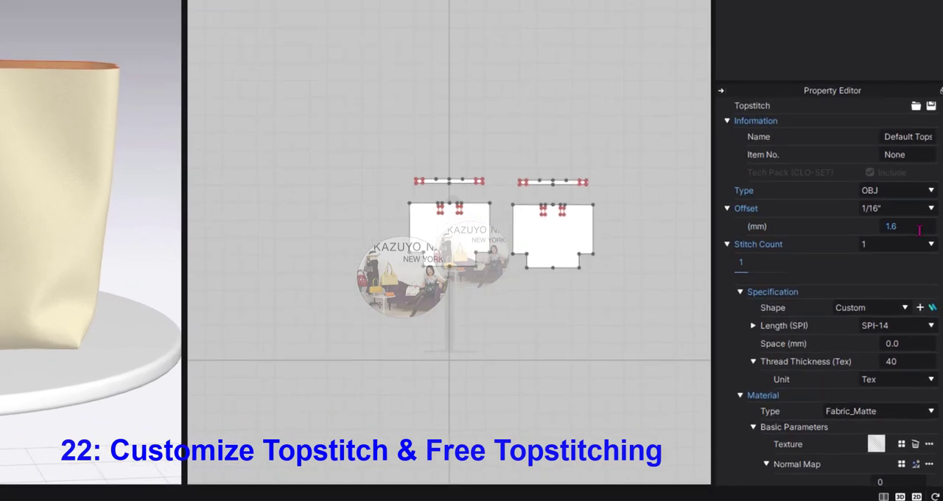
pyautogui.click(916, 243)
pyautogui.write('2')
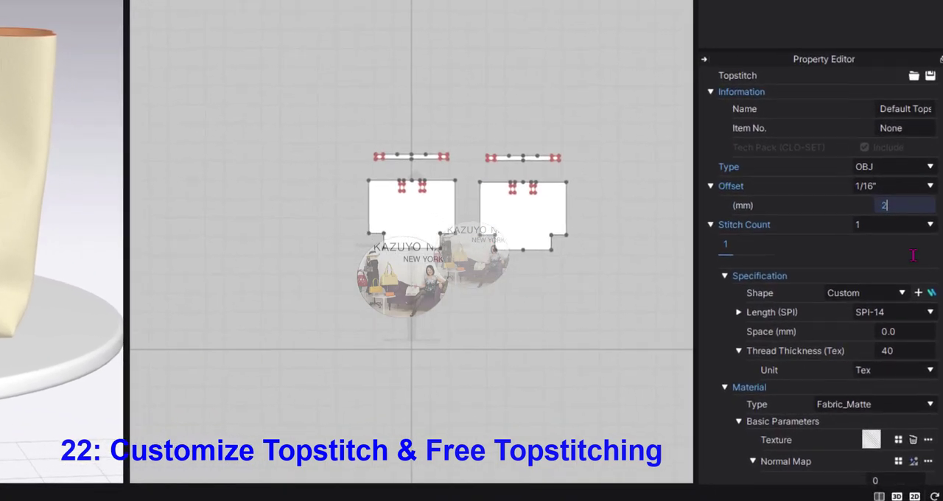
pyautogui.press('Return')
# Step: Set the default topstitch's length to SPI-10 and open its thread thickness for editing
pyautogui.click(929, 310)
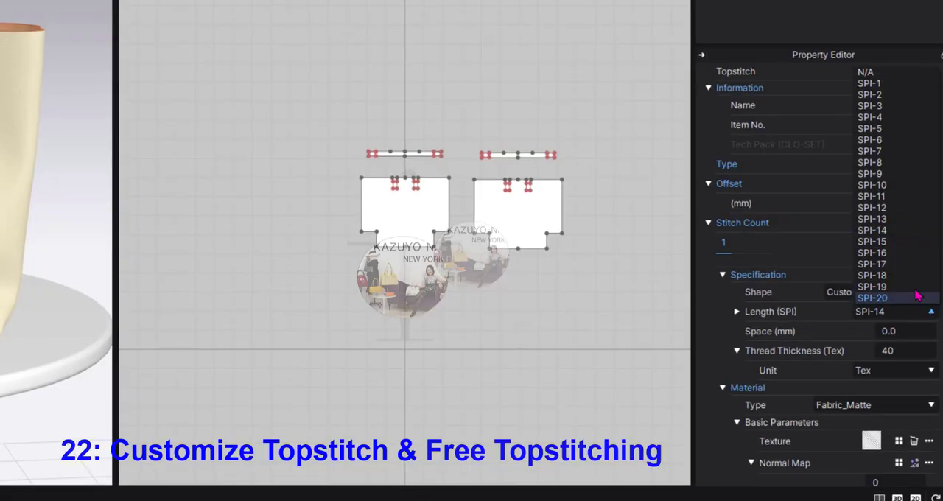
pyautogui.click(912, 205)
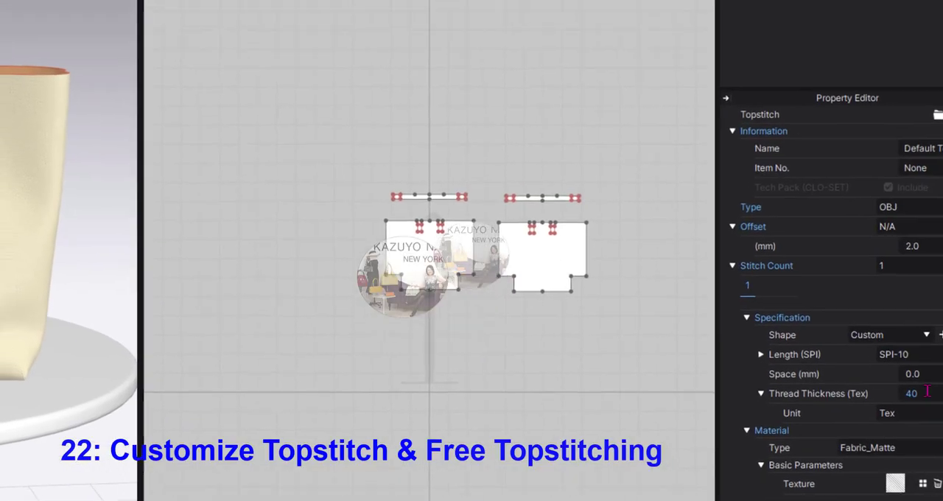
pyautogui.click(919, 365)
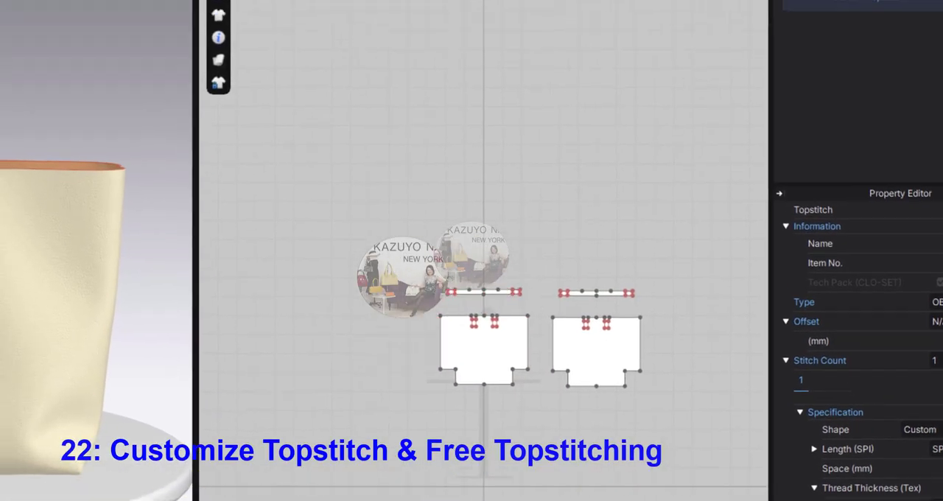
# Step: Change the default topstitch's thread color to Orange 1
pyautogui.scroll(-3, 876, 375)
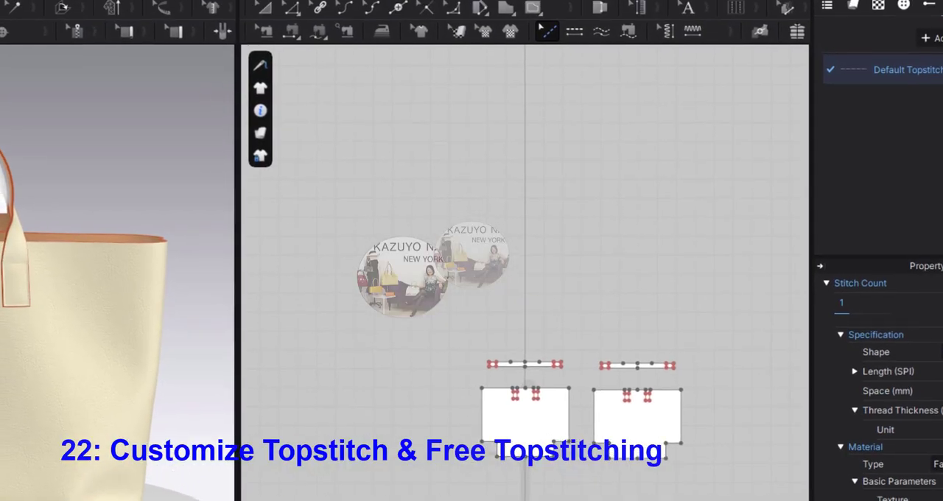
pyautogui.scroll(-6, 876, 376)
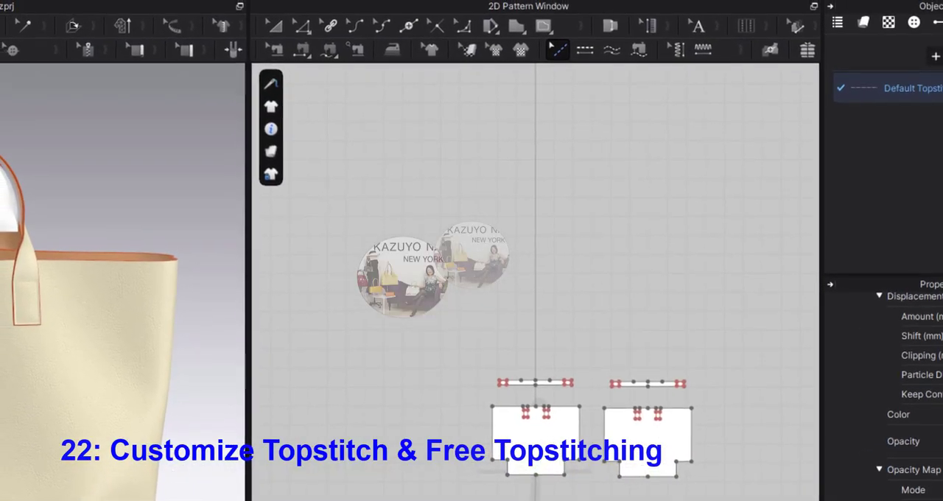
pyautogui.click(941, 412)
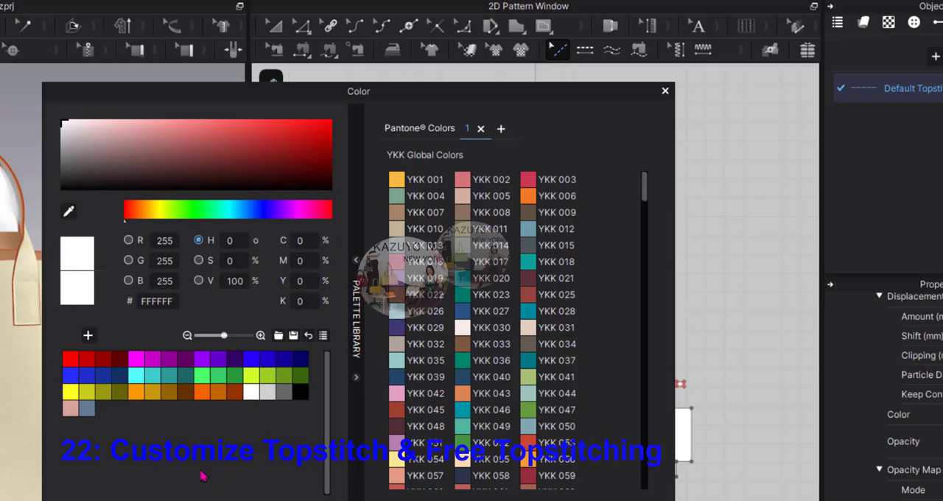
pyautogui.click(136, 391)
pyautogui.press('Return')
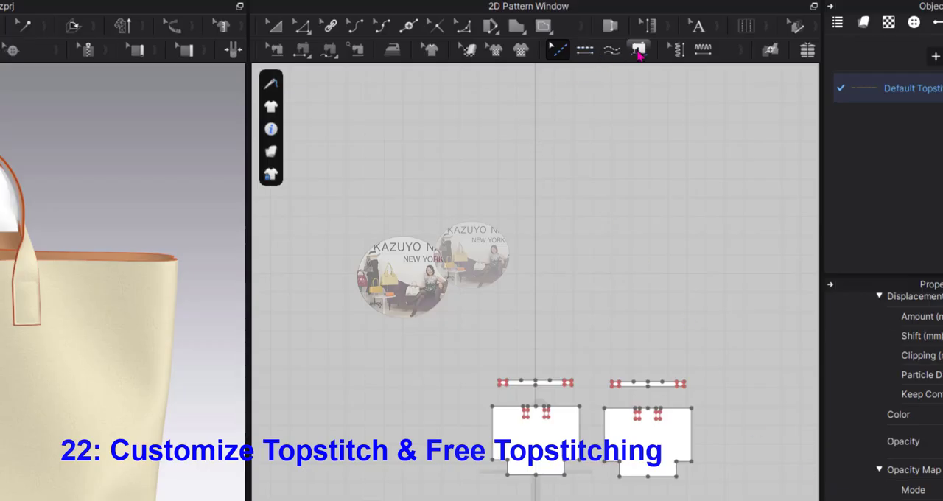
# Step: Apply Free Topstitch around the full outline of the first handle strip in the 2D patterns
pyautogui.click(611, 49)
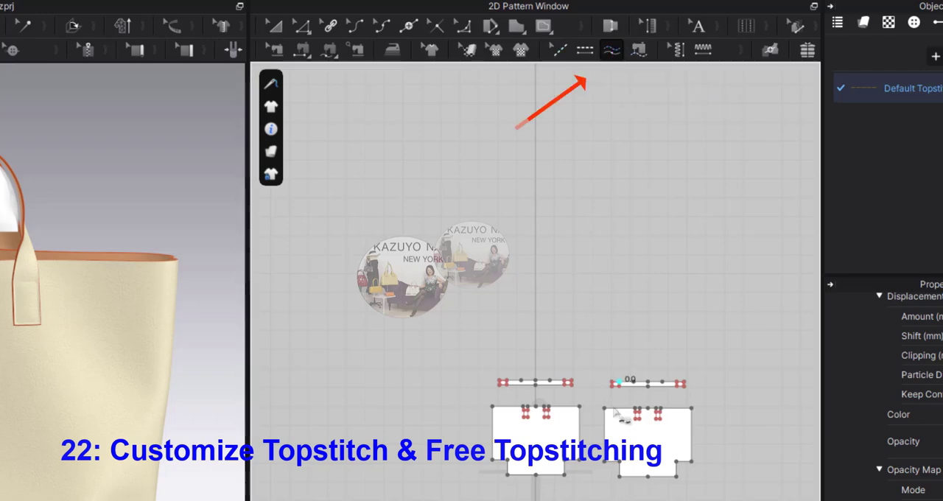
pyautogui.scroll(5, 557, 402)
pyautogui.click(499, 341)
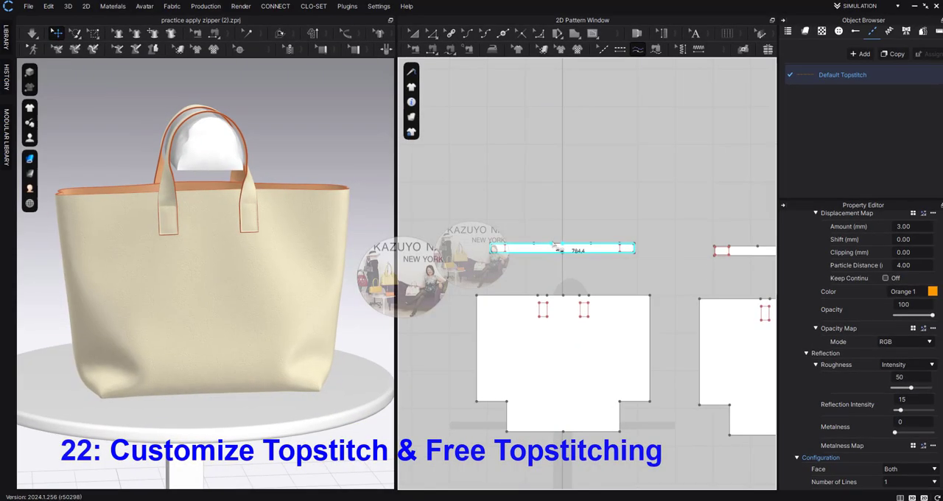
pyautogui.click(575, 258)
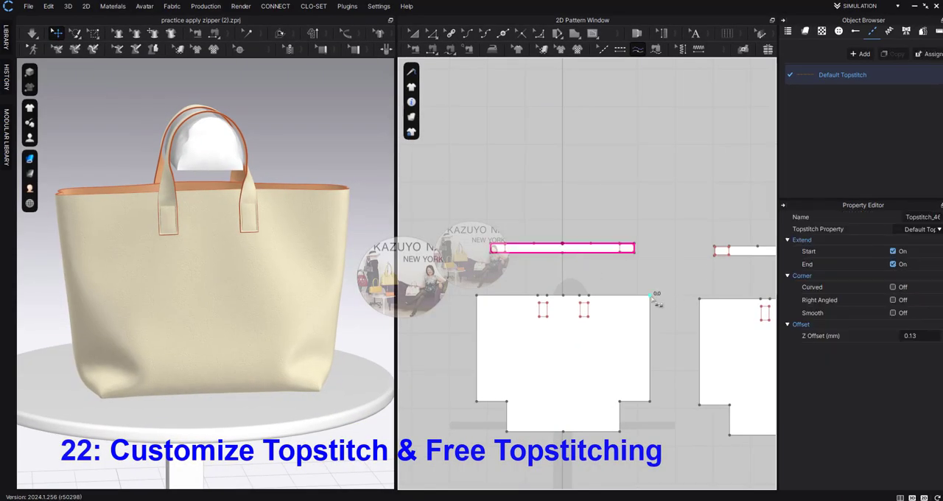
# Step: Apply free topstitching along the full top edge of both bag body panels
pyautogui.click(650, 296)
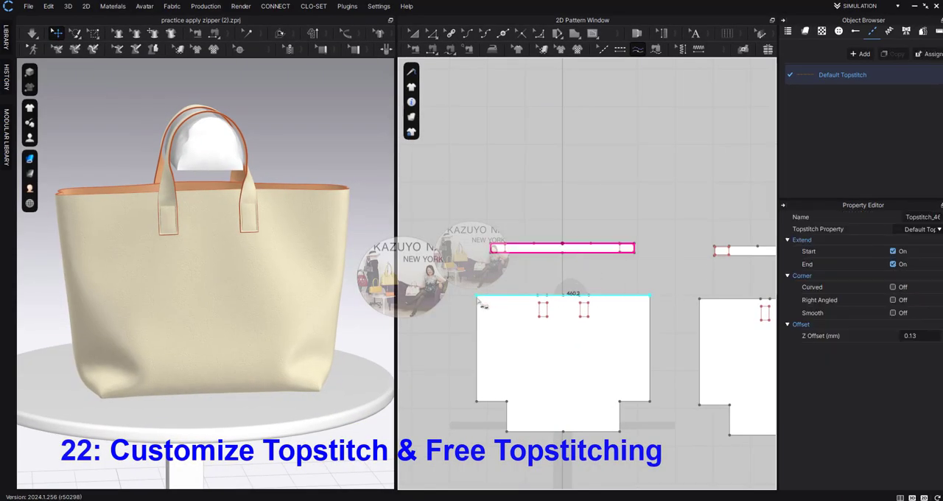
pyautogui.click(689, 278)
pyautogui.scroll(-3, 680, 274)
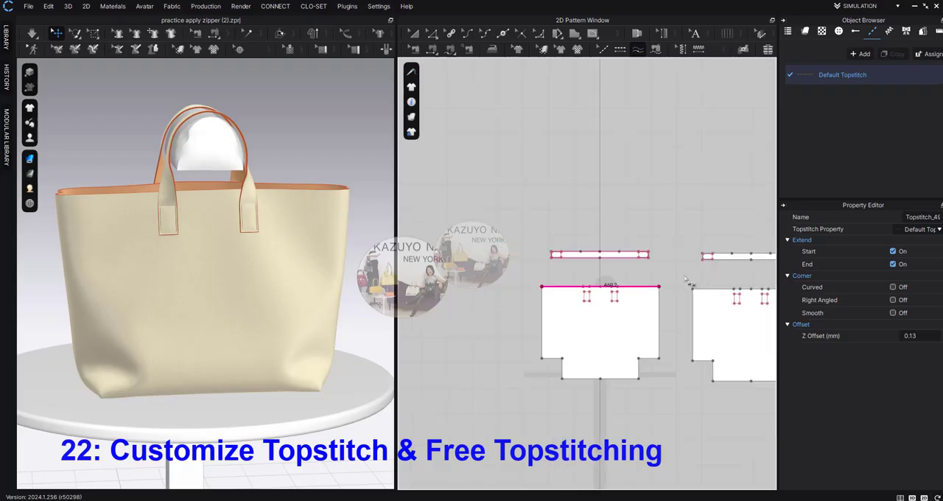
pyautogui.moveTo(680, 273); pyautogui.dragTo(572, 264, button='right')
pyautogui.click(589, 276)
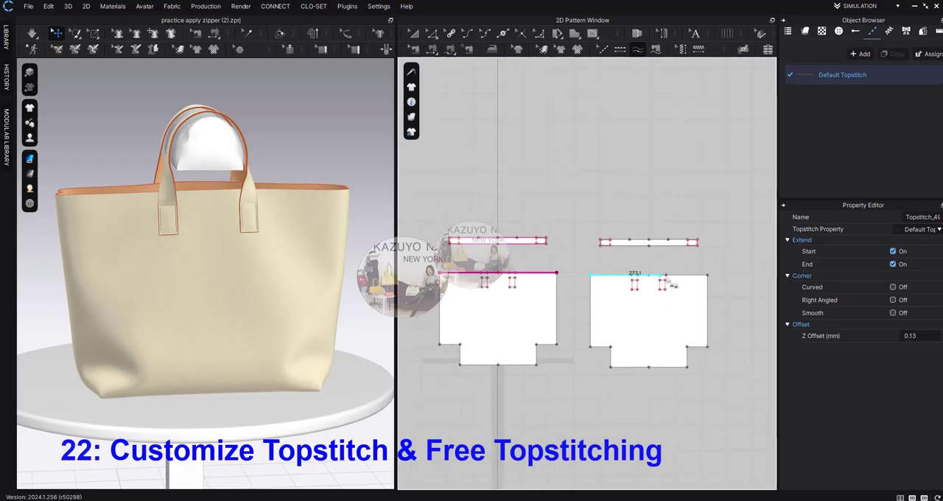
pyautogui.click(652, 252)
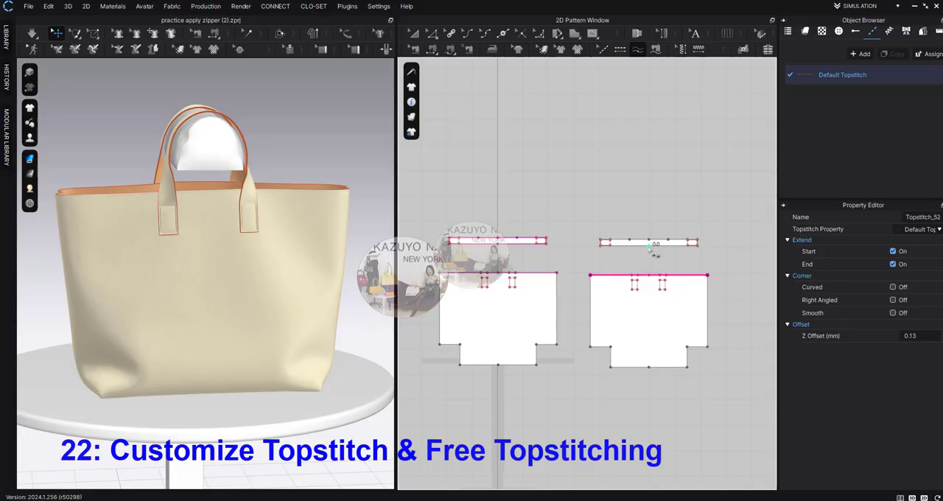
# Step: Apply free topstitching around the full outline of the second handle strip in the 2D patterns
pyautogui.click(696, 242)
pyautogui.click(656, 251)
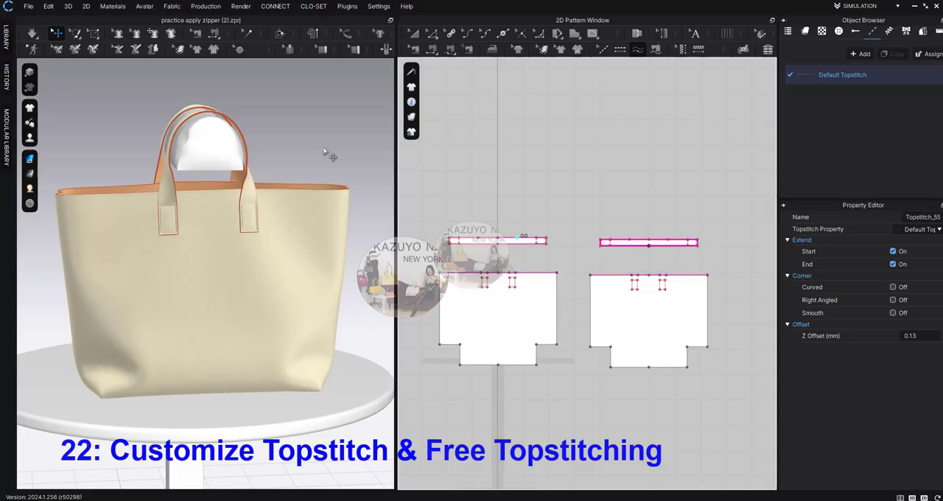
pyautogui.scroll(4, 326, 155)
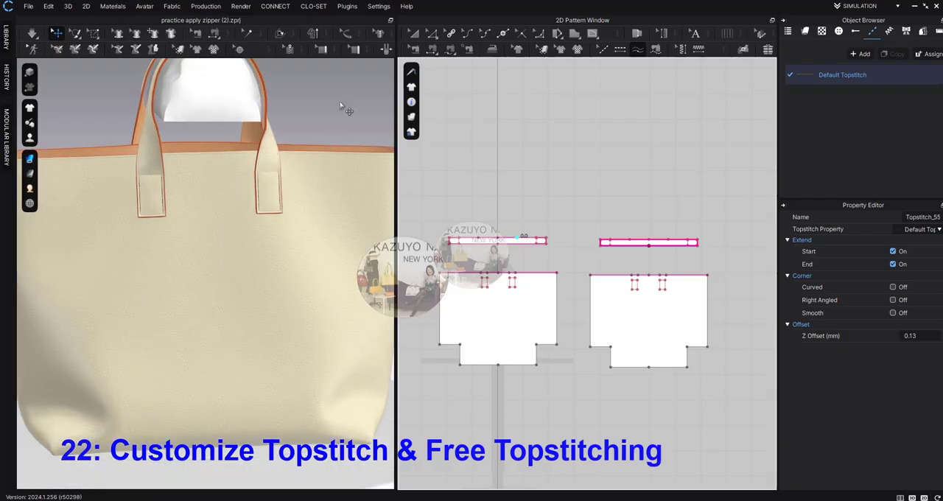
pyautogui.moveTo(343, 110); pyautogui.dragTo(352, 226, button='right')
pyautogui.scroll(4, 353, 250)
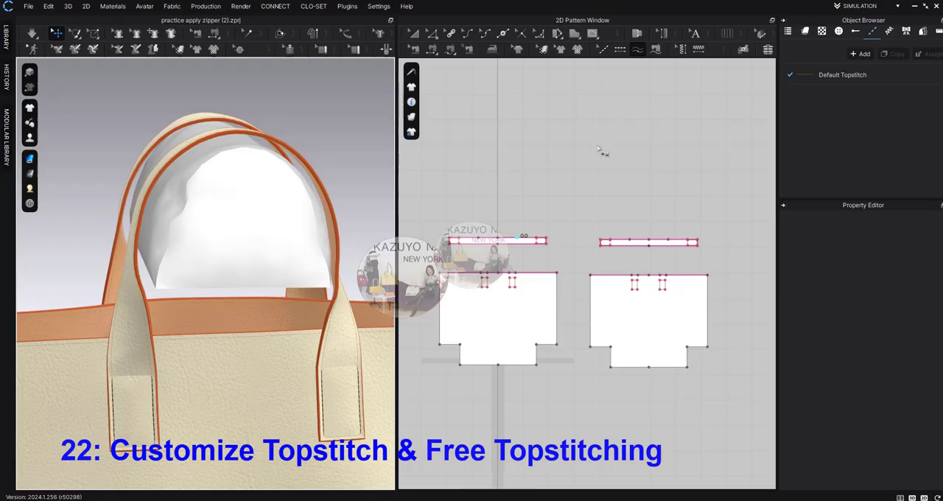
# Step: Set the default topstitch's thread thickness to 100 Tex
pyautogui.doubleClick(830, 75)
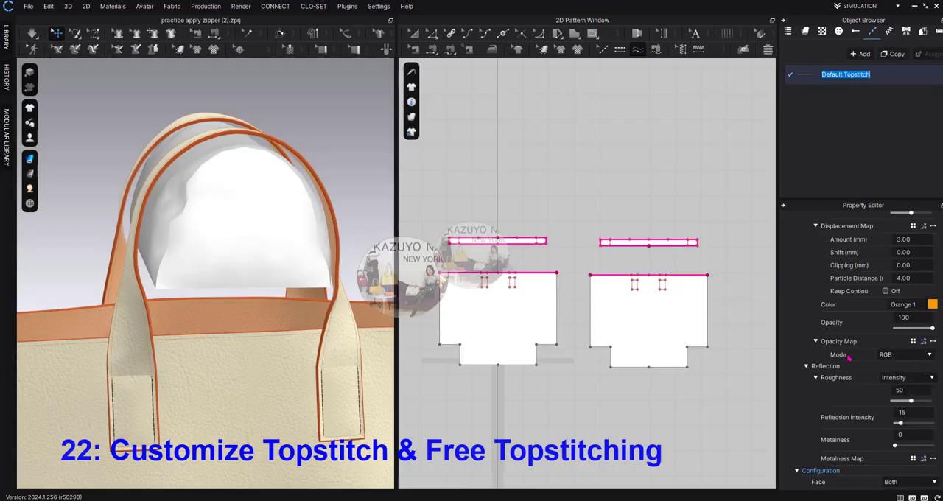
pyautogui.scroll(3, 868, 360)
pyautogui.scroll(2, 868, 359)
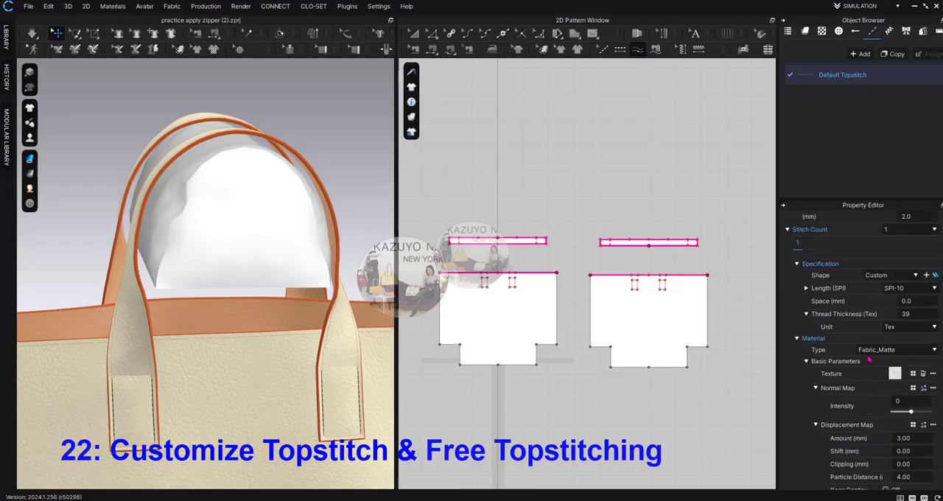
pyautogui.click(922, 314)
pyautogui.write('100')
pyautogui.press('Return')
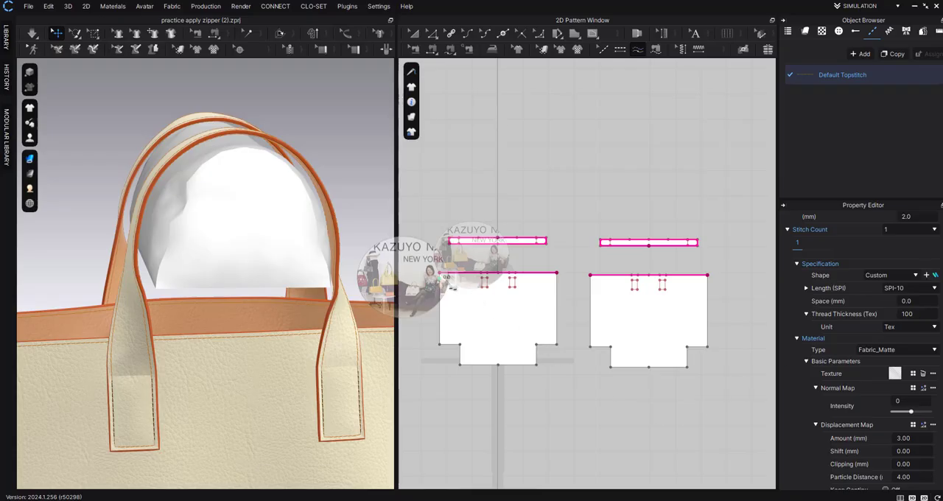
# Step: Select the handle strip's topstitch for editing and try a 2.2 mm offset for the default topstitch
pyautogui.scroll(5, 461, 255)
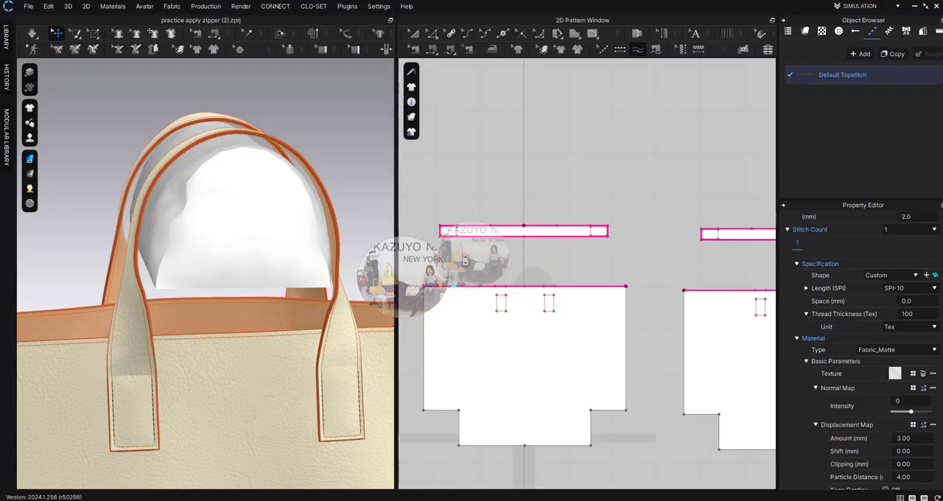
pyautogui.scroll(1, 447, 236)
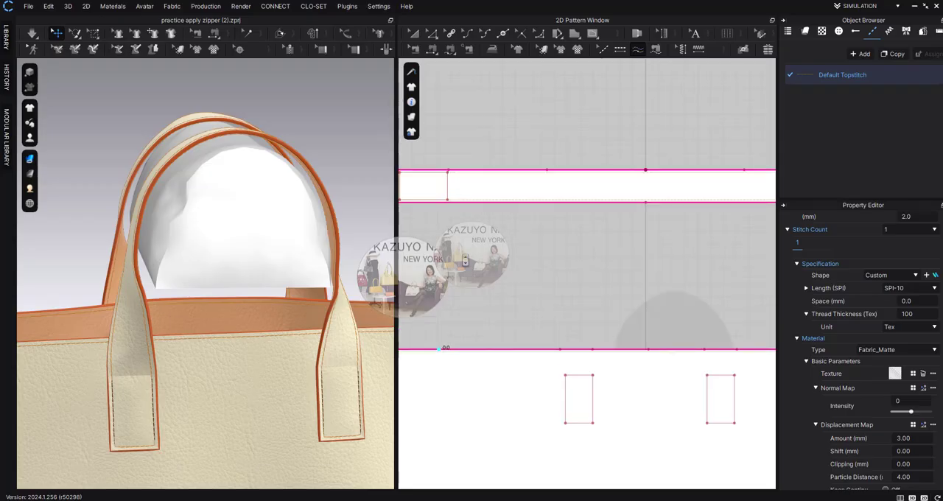
pyautogui.click(602, 49)
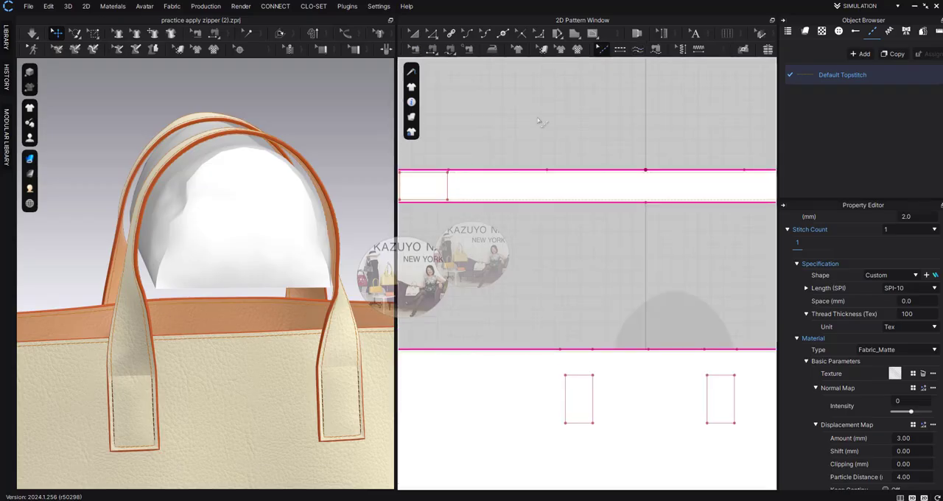
pyautogui.click(444, 178)
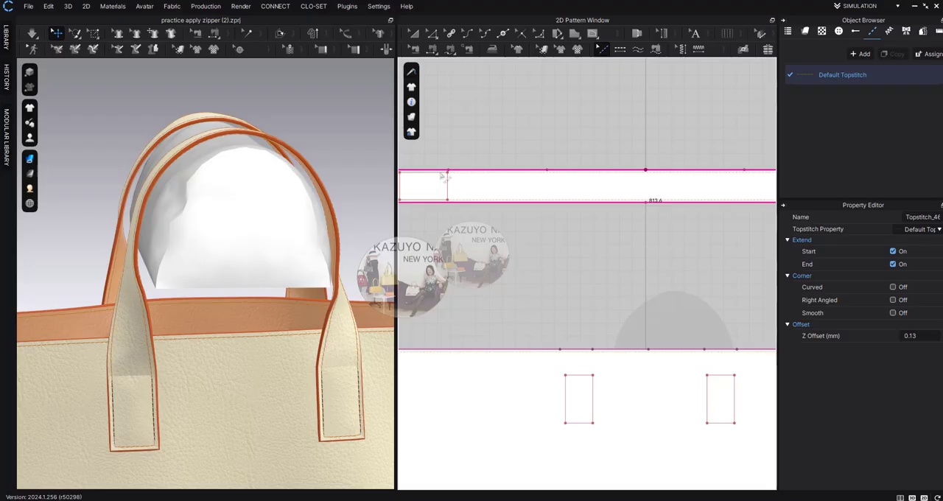
pyautogui.scroll(5, 444, 177)
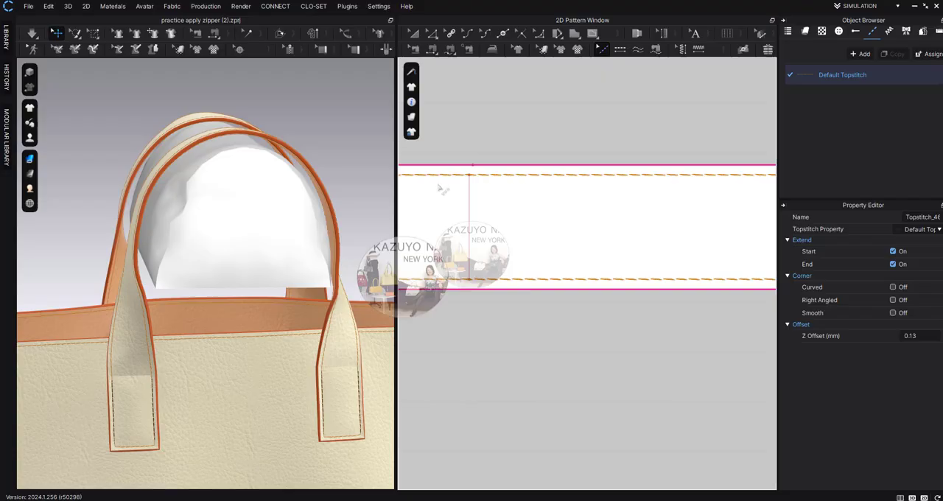
pyautogui.doubleClick(856, 83)
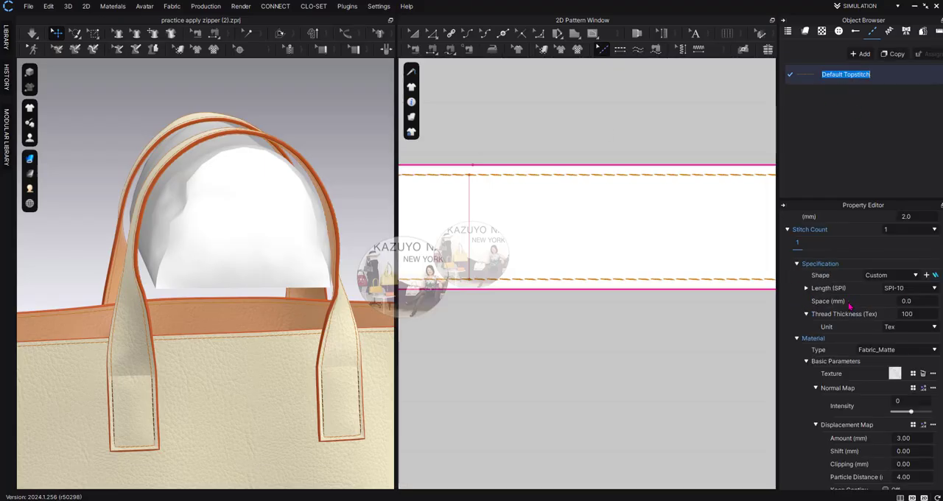
pyautogui.scroll(3, 849, 307)
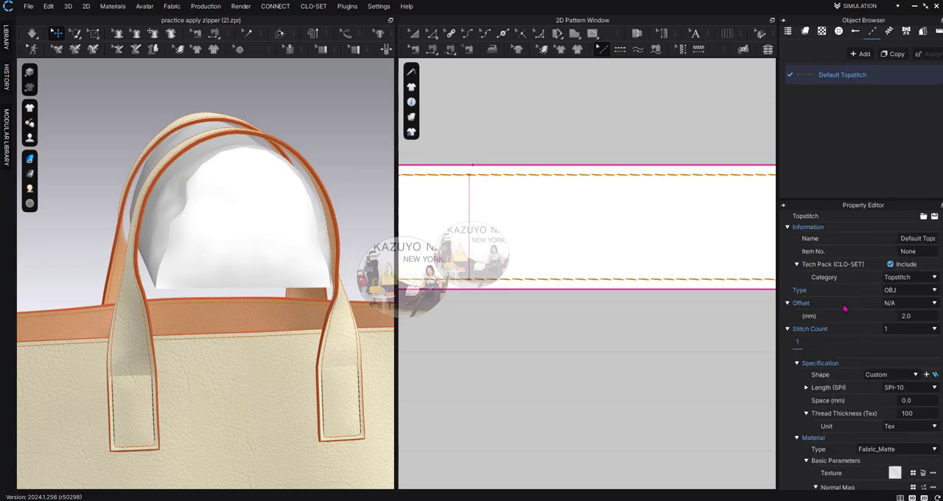
pyautogui.click(915, 315)
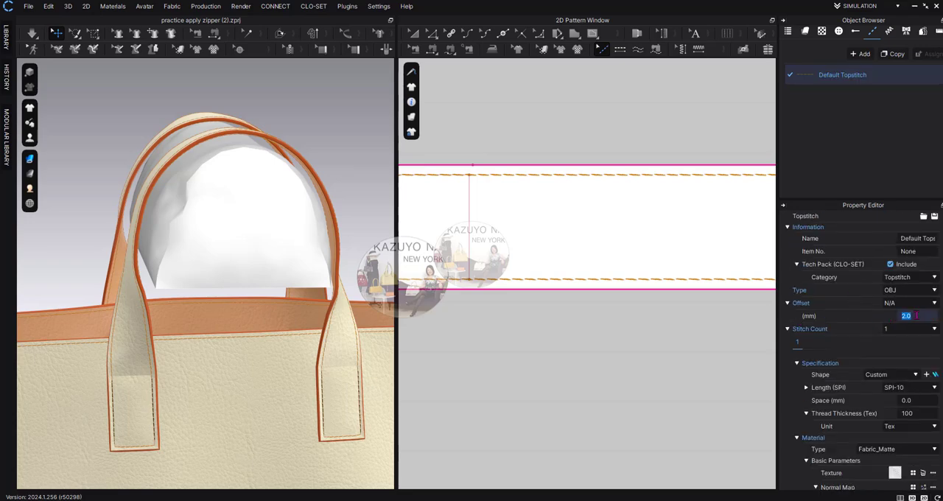
pyautogui.write('2.2')
pyautogui.press('Return')
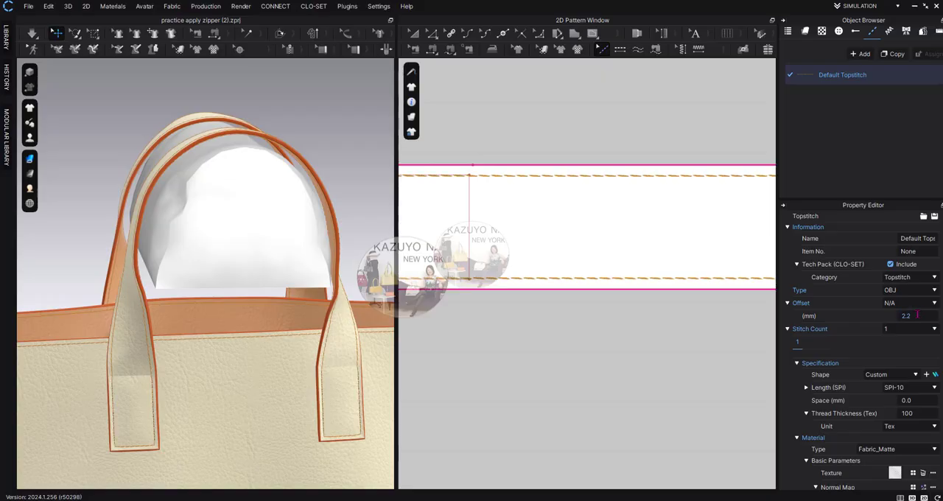
# Step: Try a 1.9 mm offset for the default topstitch and check the stitching on the bag
pyautogui.click(916, 316)
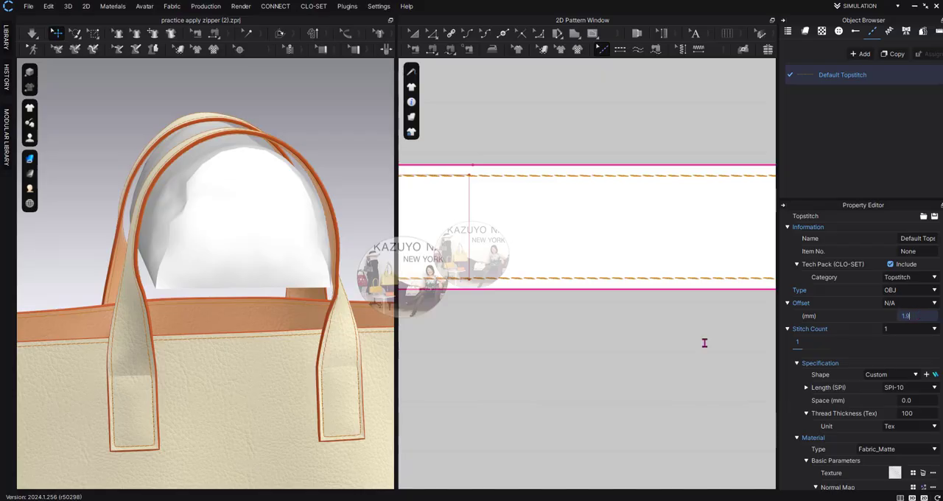
pyautogui.press('Return')
pyautogui.scroll(3, 235, 394)
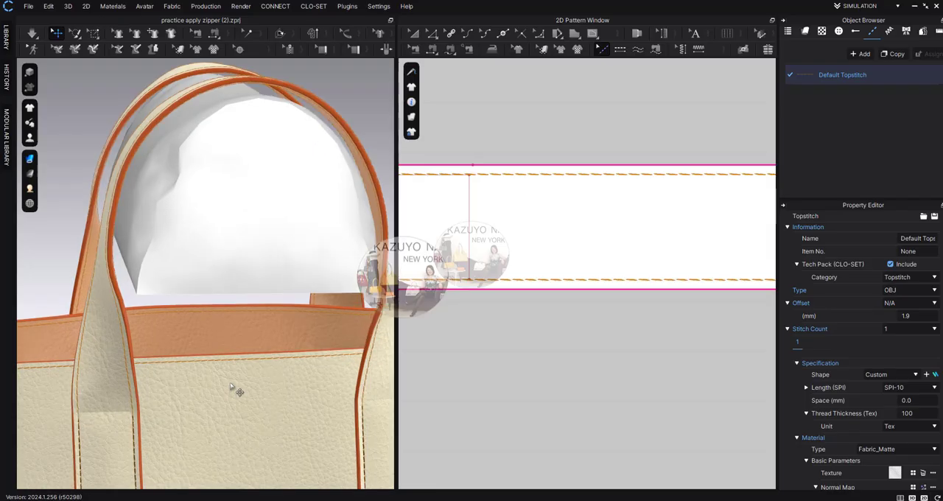
pyautogui.scroll(-3, 231, 387)
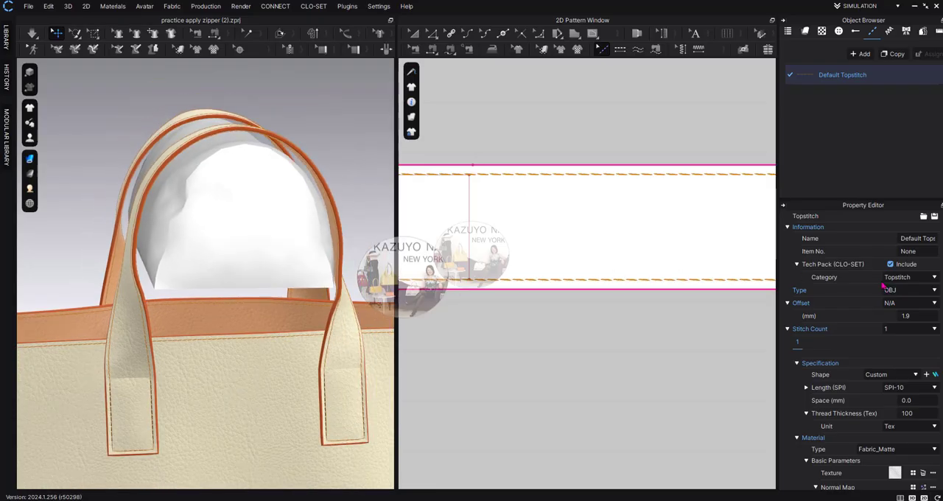
# Step: Set the default topstitch's offset to 1.8 mm and inspect the stitches along the handle strip's edge
pyautogui.click(917, 315)
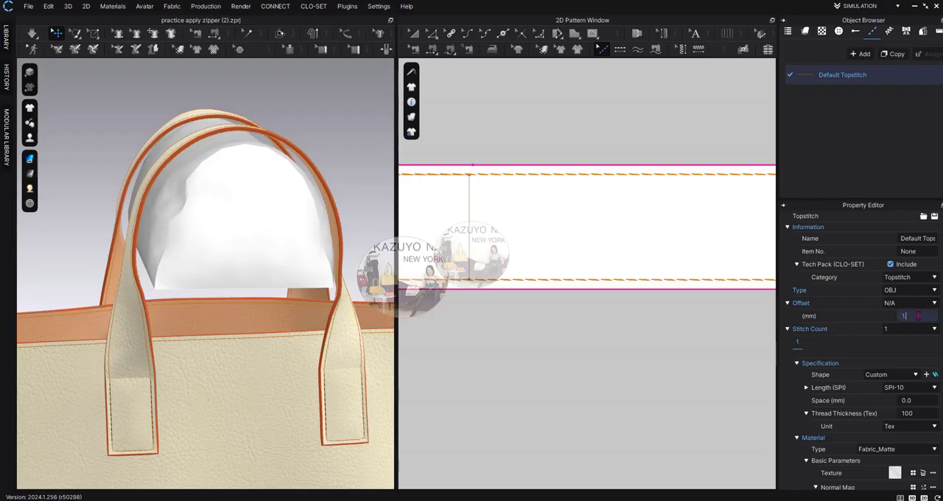
pyautogui.write('1.8')
pyautogui.press('Return')
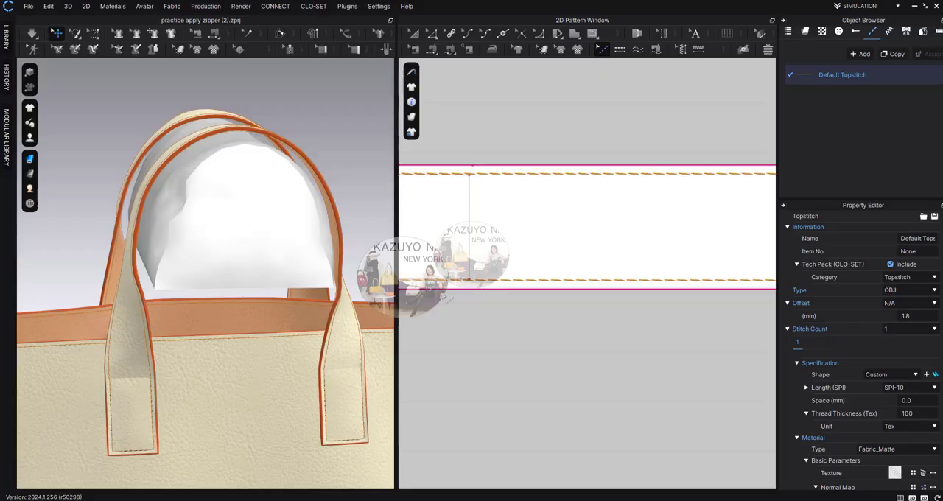
pyautogui.scroll(3, 447, 294)
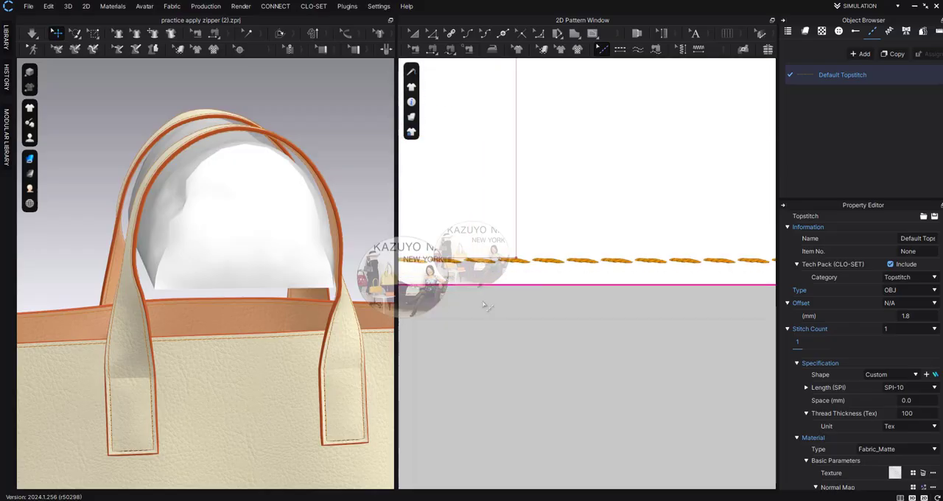
pyautogui.scroll(3, 238, 409)
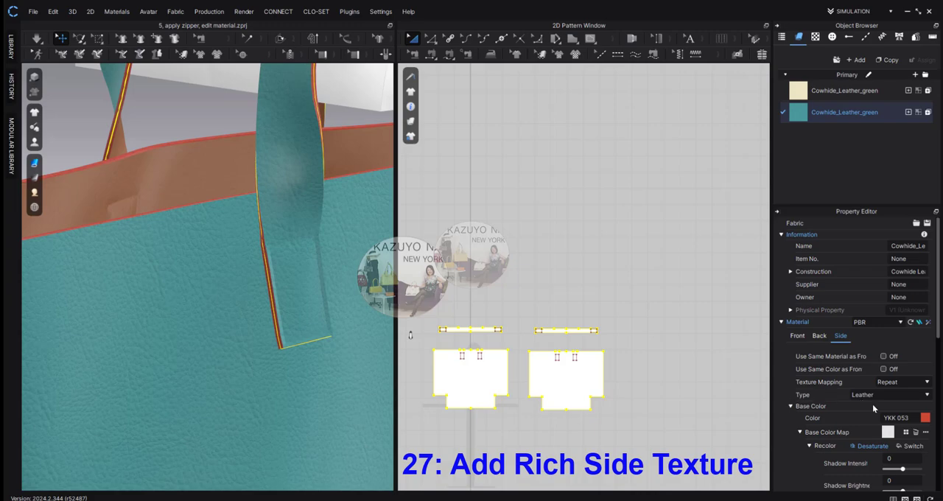
# Step: Set the side material of the teal Cowhide_Leather_green fabric to type Plastic with the base color Orange 5
pyautogui.click(927, 399)
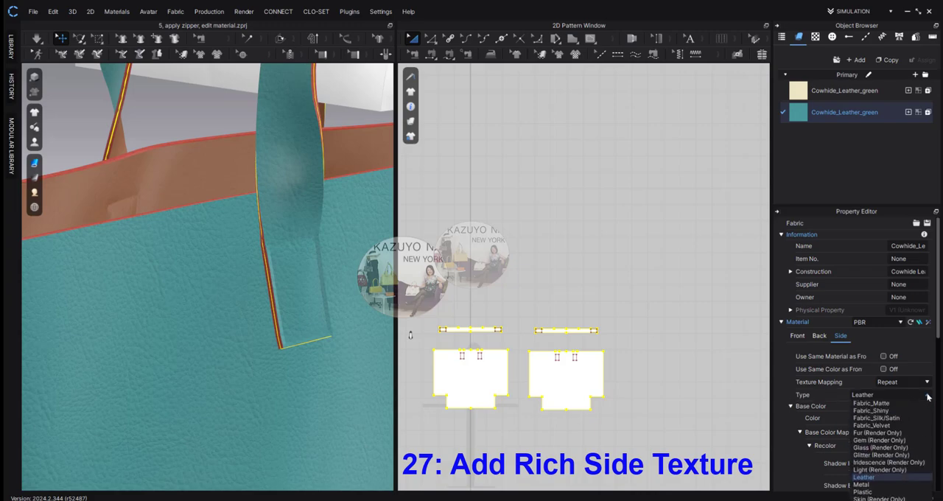
pyautogui.click(875, 492)
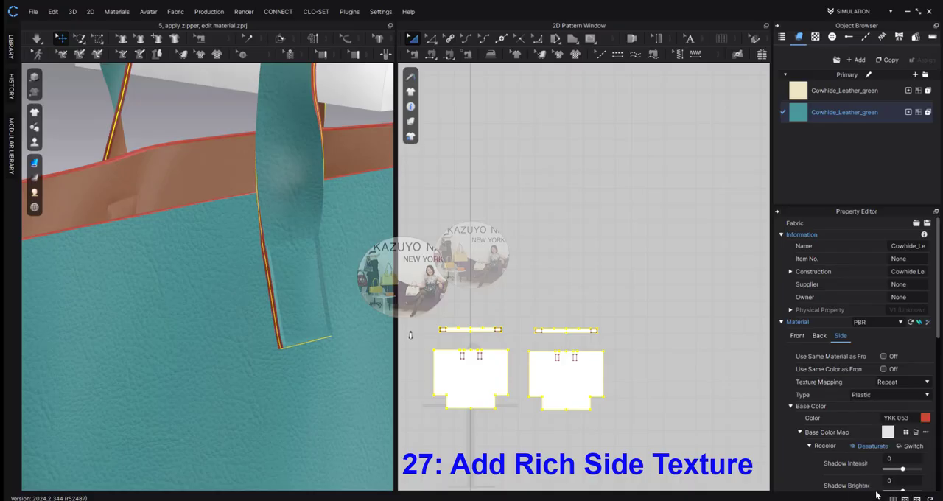
pyautogui.click(927, 423)
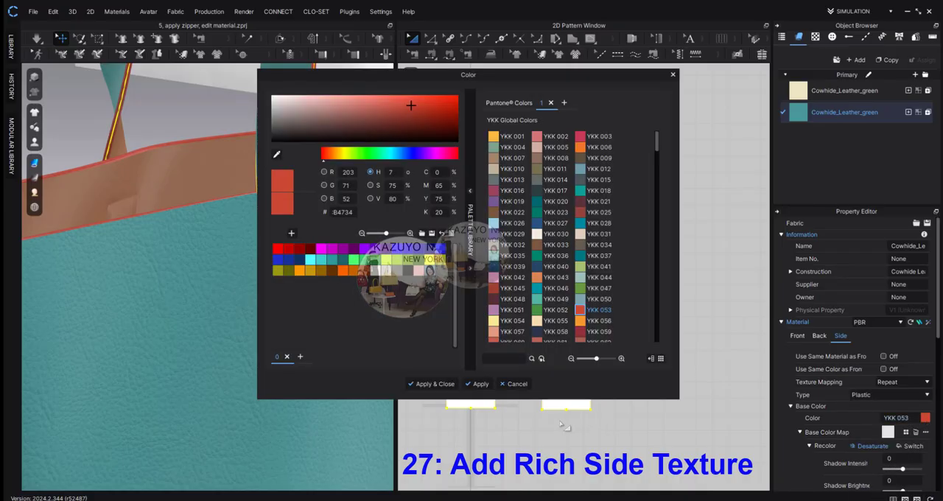
pyautogui.click(342, 271)
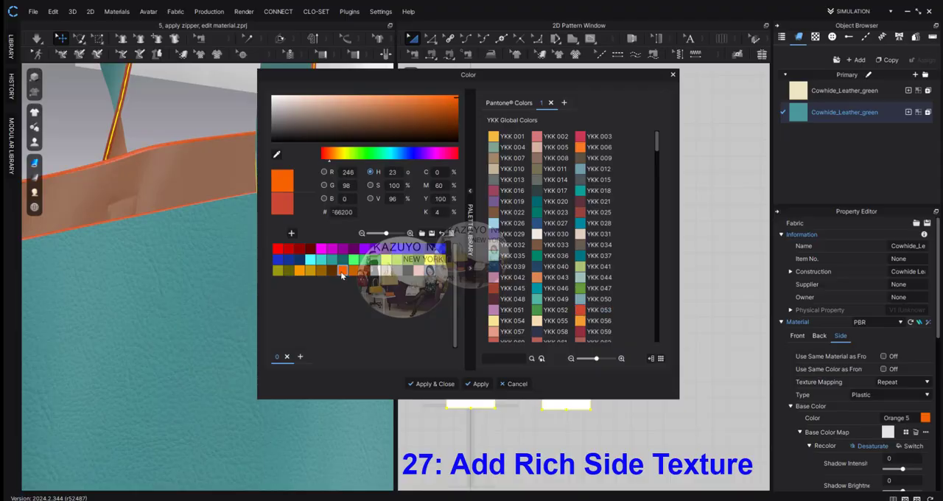
pyautogui.click(432, 384)
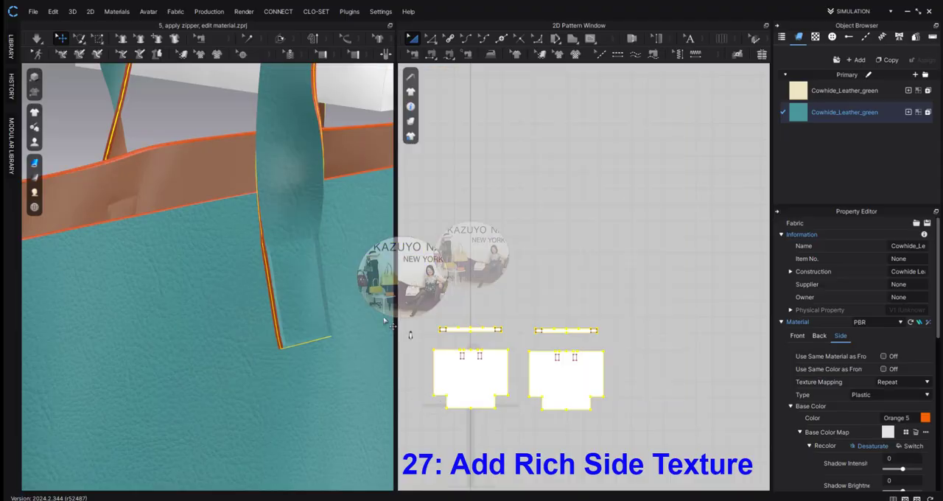
pyautogui.click(456, 205)
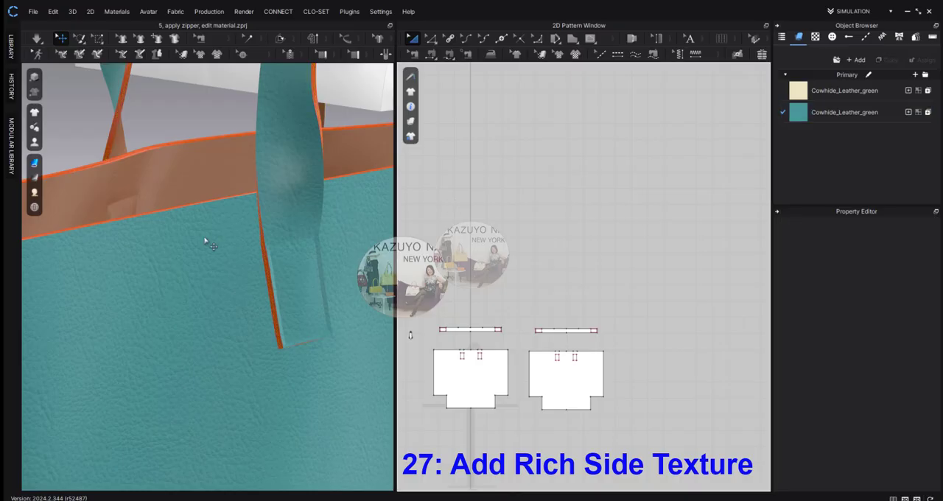
pyautogui.moveTo(206, 242); pyautogui.dragTo(211, 245, button='right')
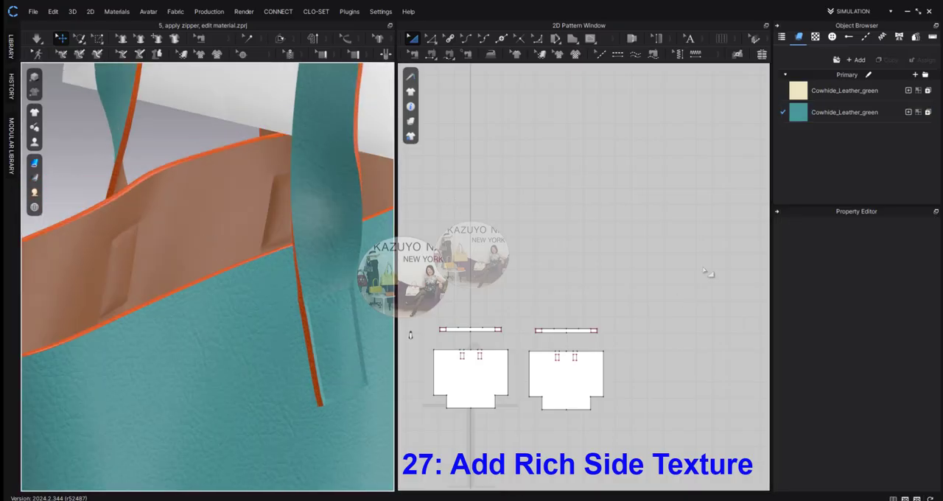
# Step: Remove the base color map texture from the side material of the teal Cowhide_Leather_green fabric
pyautogui.doubleClick(846, 112)
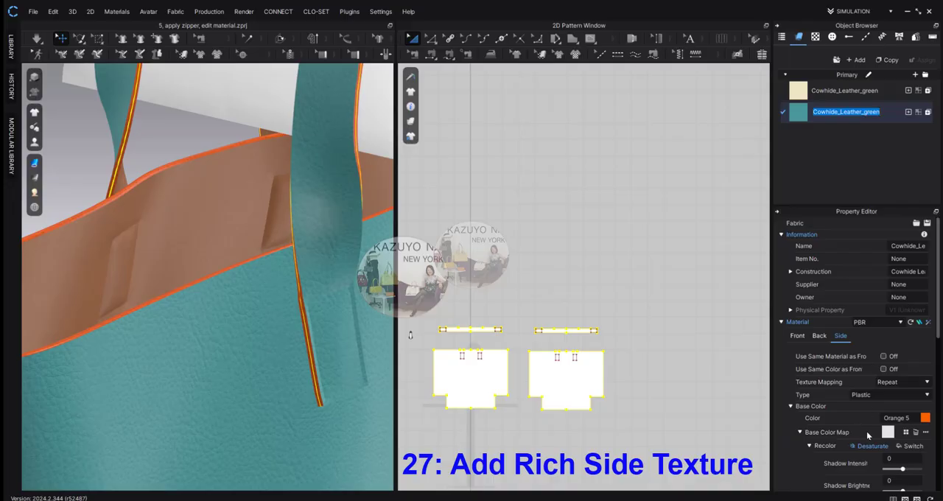
pyautogui.scroll(-2, 864, 439)
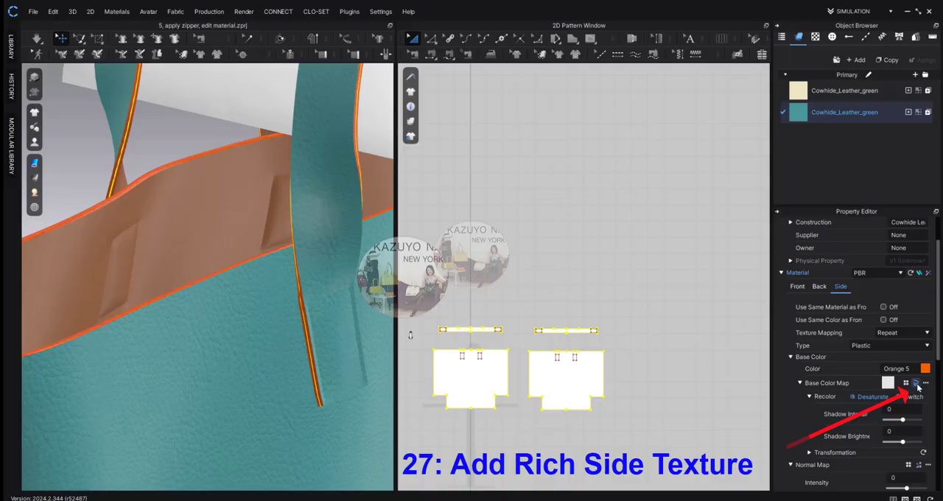
pyautogui.click(915, 383)
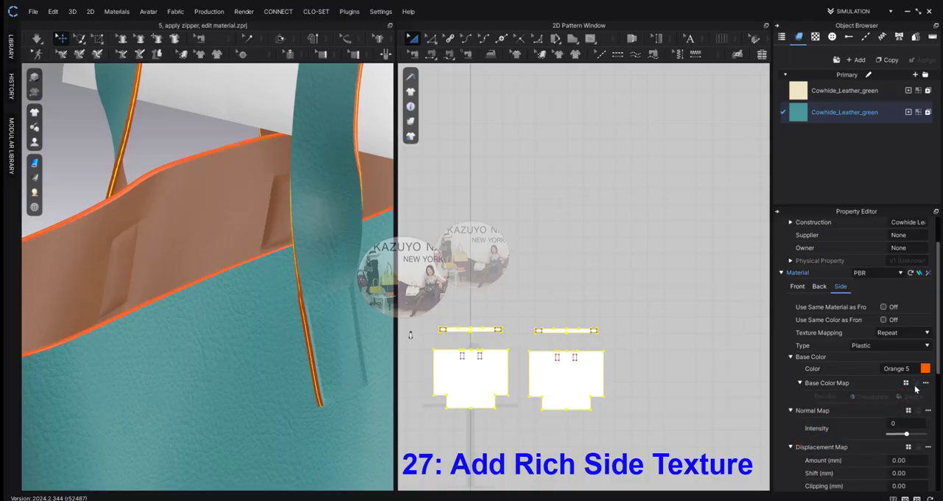
pyautogui.click(748, 381)
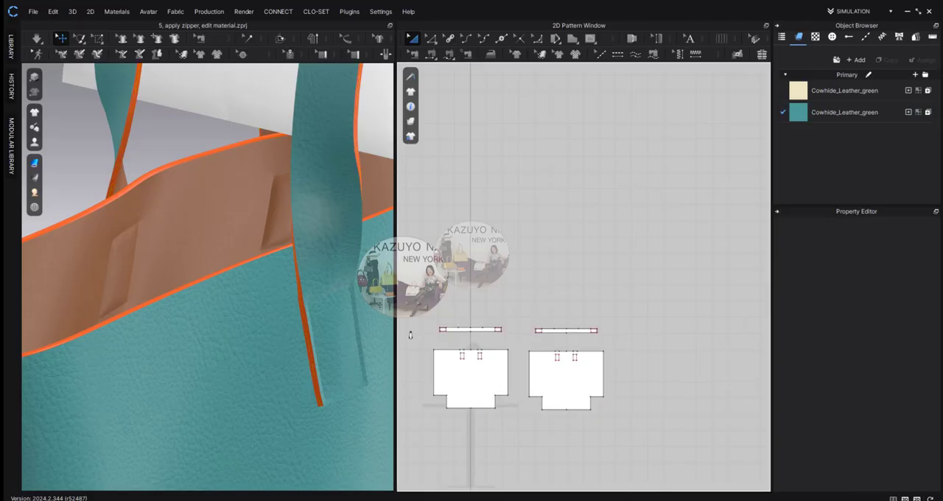
# Step: Try an additional rendering thickness of 0.5 on both handle strips and check their edges on the bag
pyautogui.moveTo(420, 302); pyautogui.dragTo(621, 346)
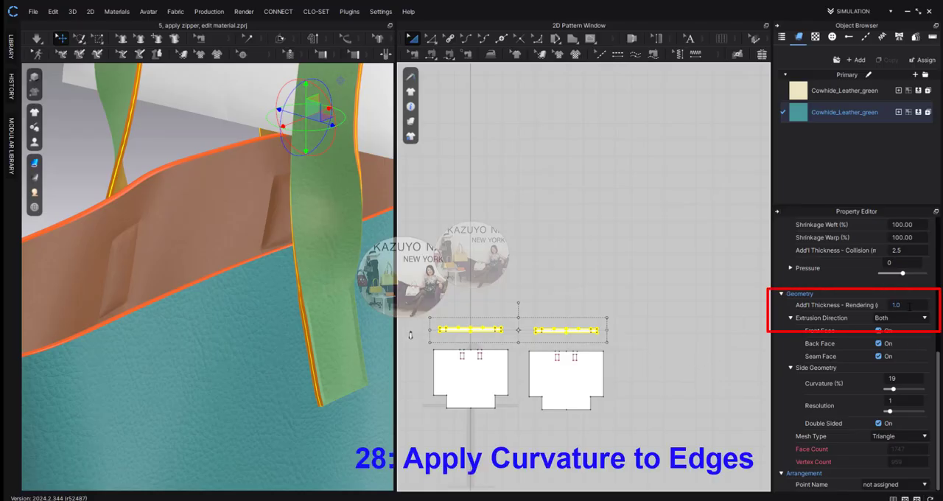
pyautogui.click(909, 306)
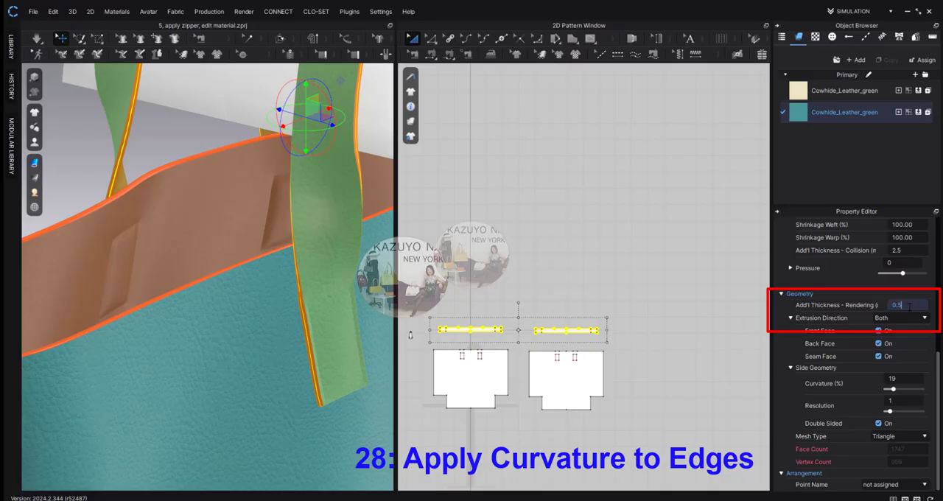
pyautogui.press('Return')
pyautogui.click(908, 306)
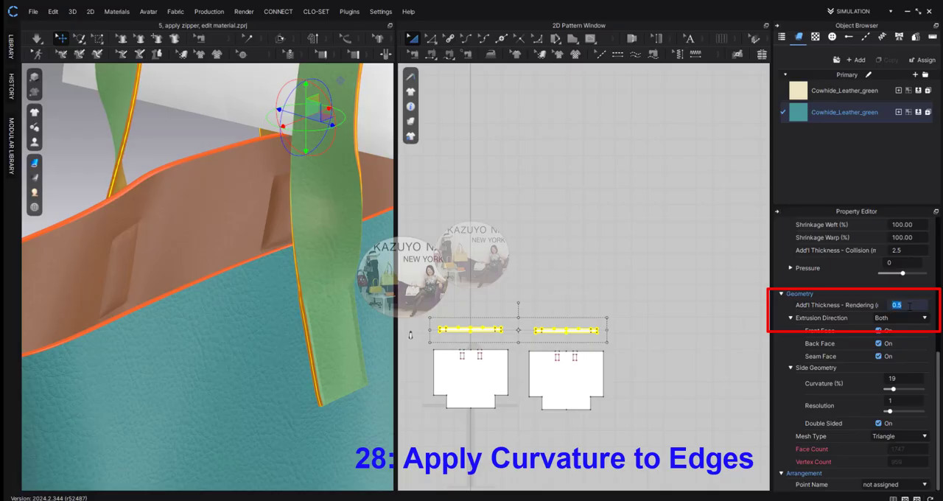
pyautogui.click(619, 261)
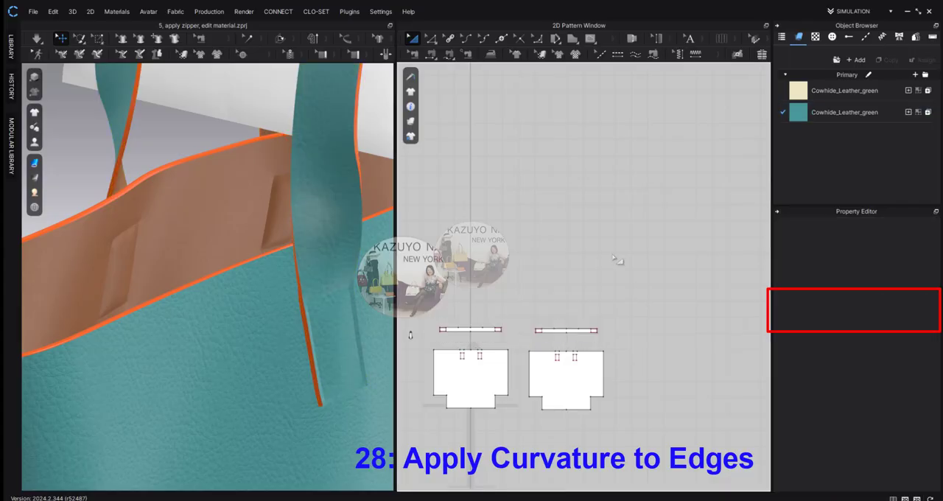
pyautogui.moveTo(251, 337)
pyautogui.mouseDown(button='right')
pyautogui.moveTo(263, 330)
pyautogui.moveTo(248, 333)
pyautogui.mouseUp(button='right')
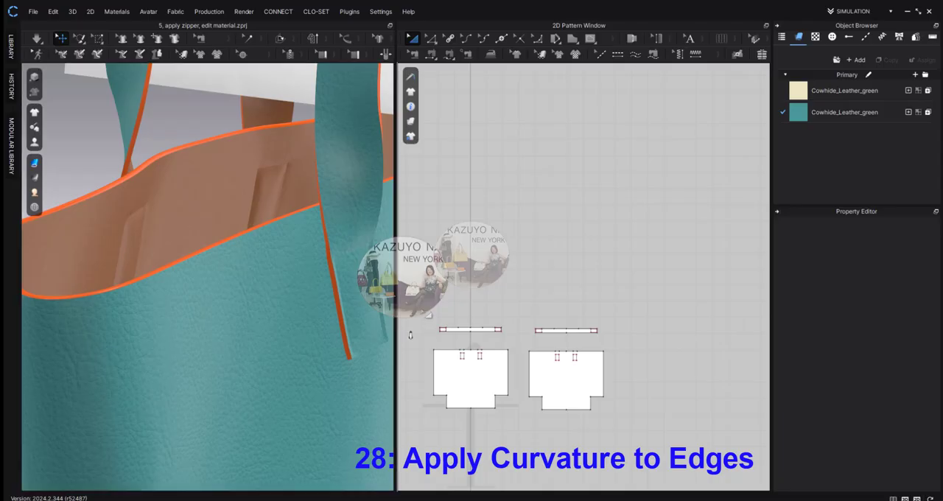
# Step: Set the side geometry of both handle strips to 79% curvature and a resolution of 6
pyautogui.moveTo(419, 306); pyautogui.dragTo(612, 343)
pyautogui.click(415, 39)
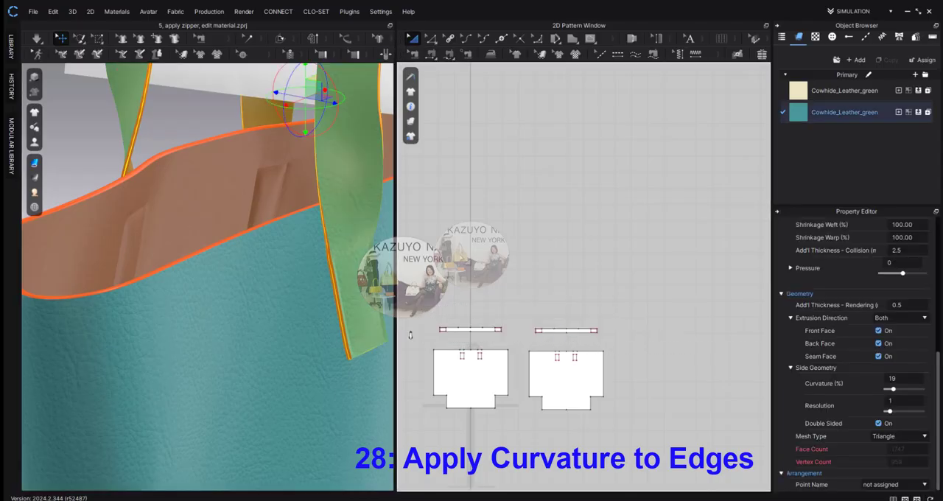
pyautogui.click(466, 329)
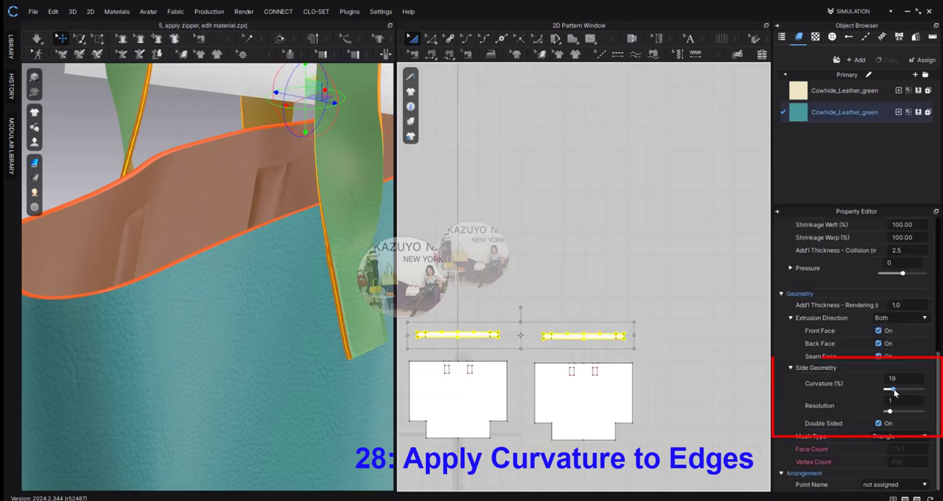
pyautogui.moveTo(894, 389); pyautogui.dragTo(913, 392)
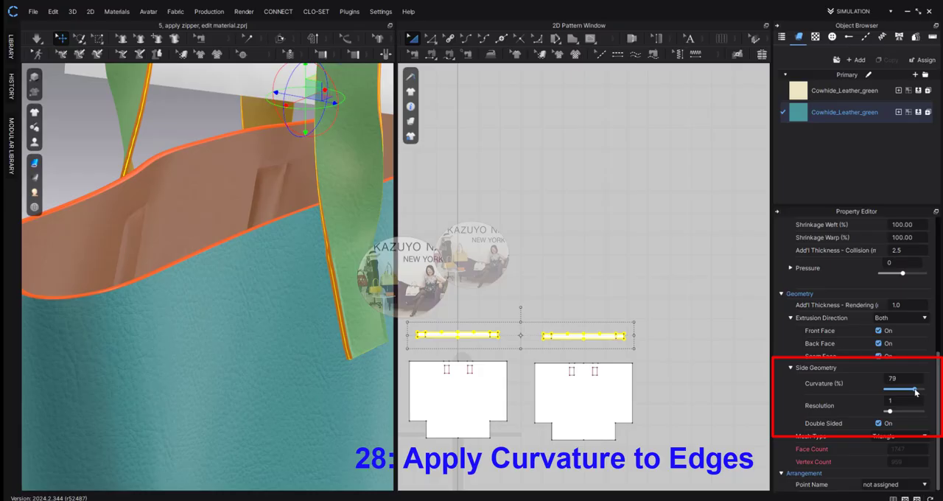
pyautogui.moveTo(286, 376); pyautogui.dragTo(224, 373, button='right')
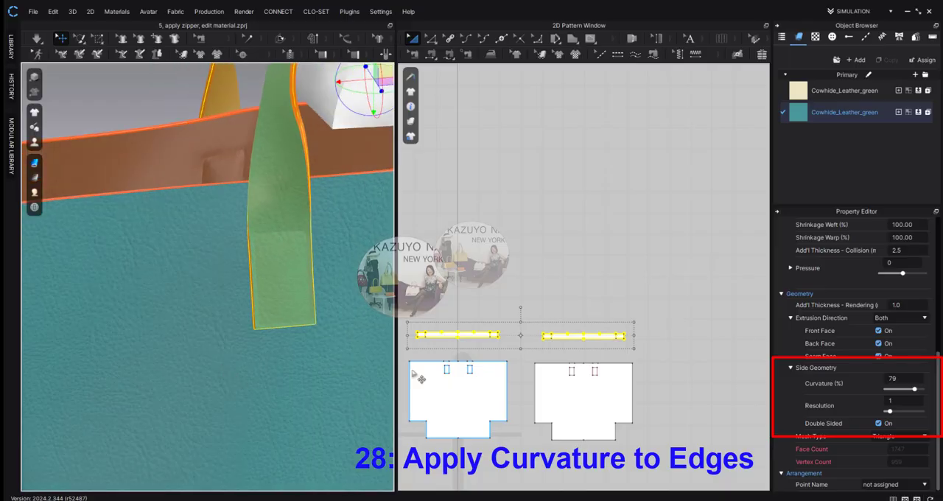
pyautogui.moveTo(889, 411); pyautogui.dragTo(907, 414)
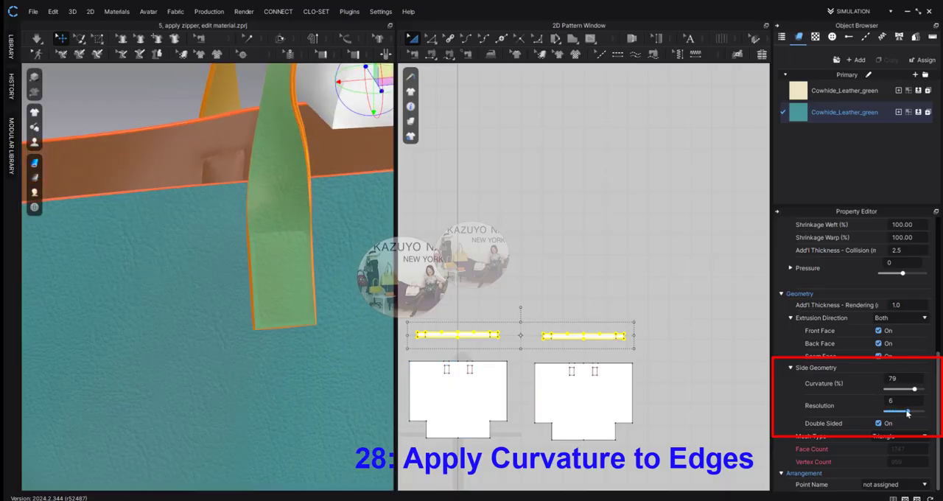